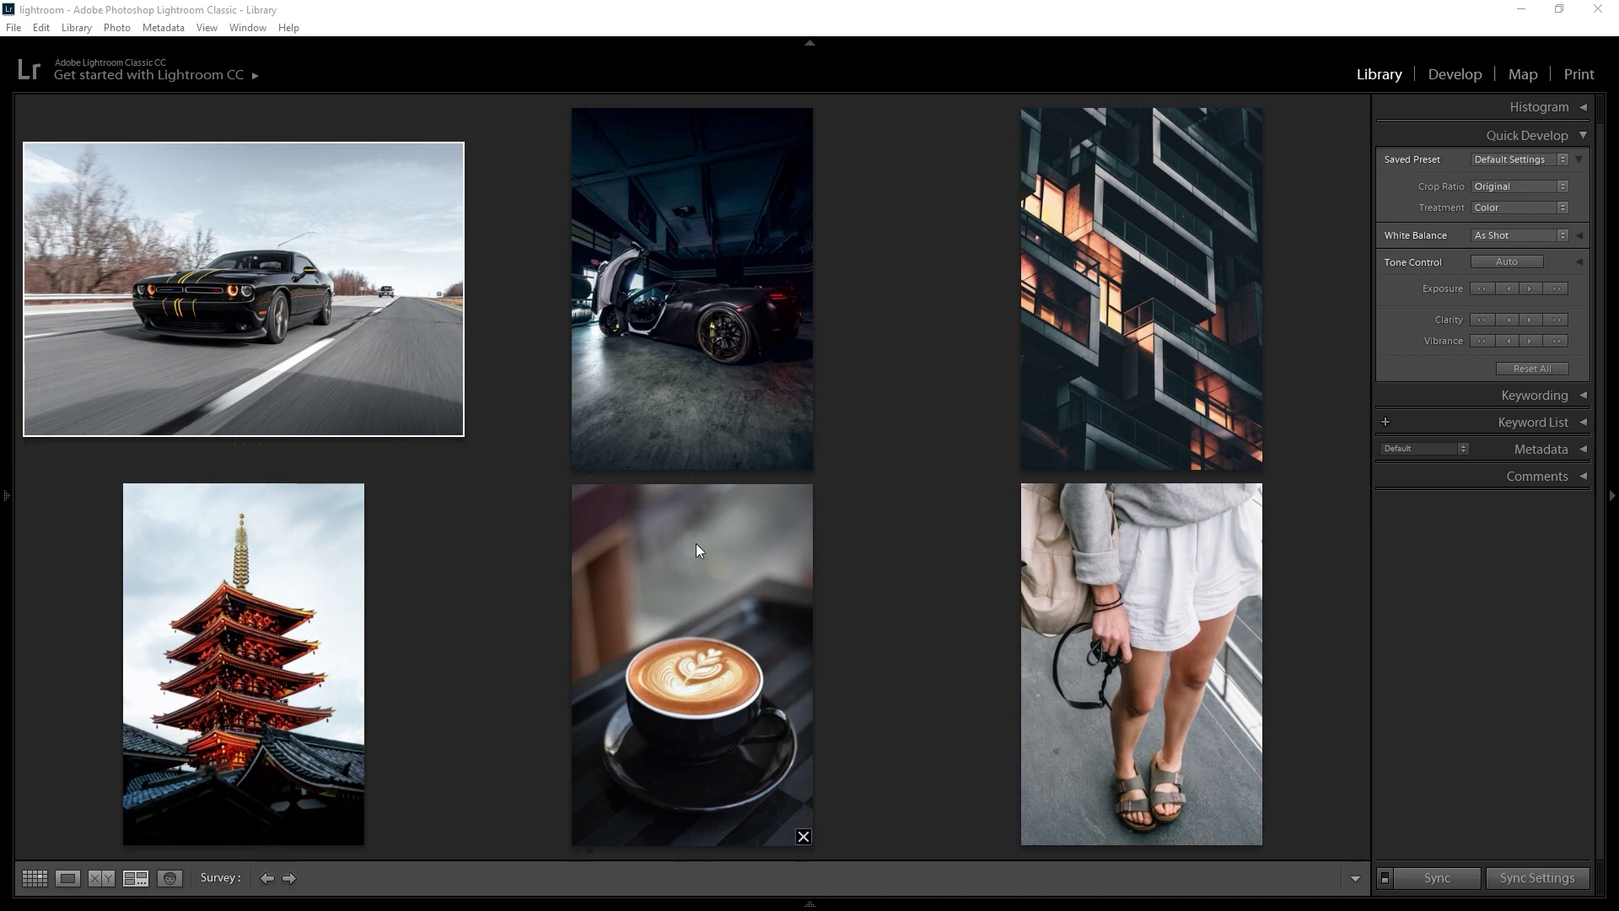
Open the car photo and set Whites to -100 and Blacks to +67
click(1446, 74)
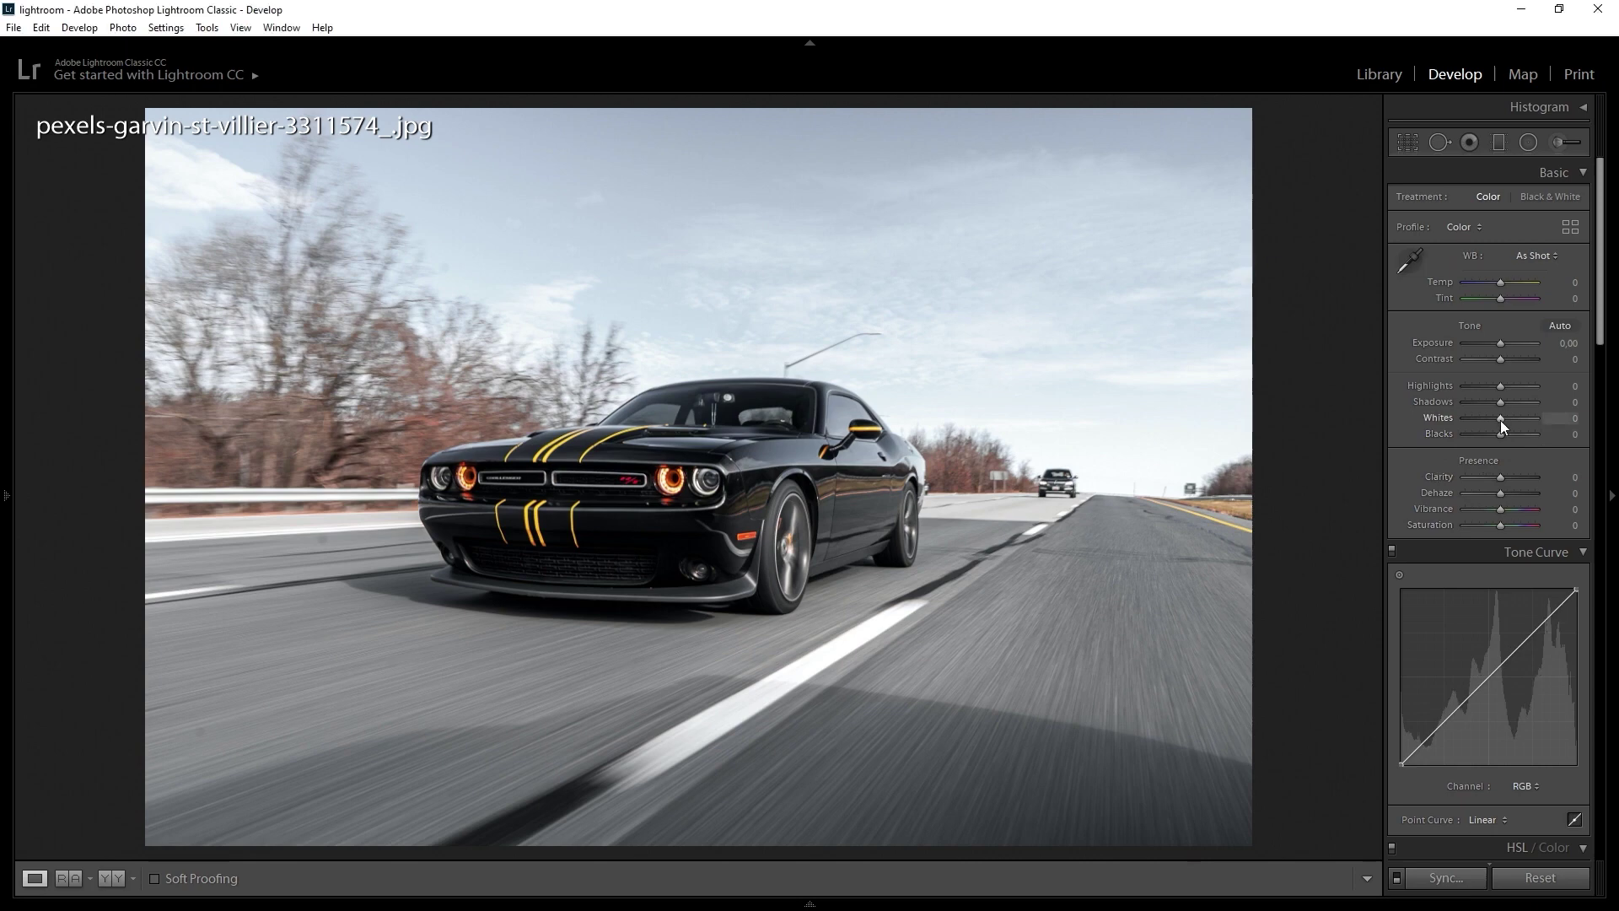
drag(1500, 418, 1405, 420)
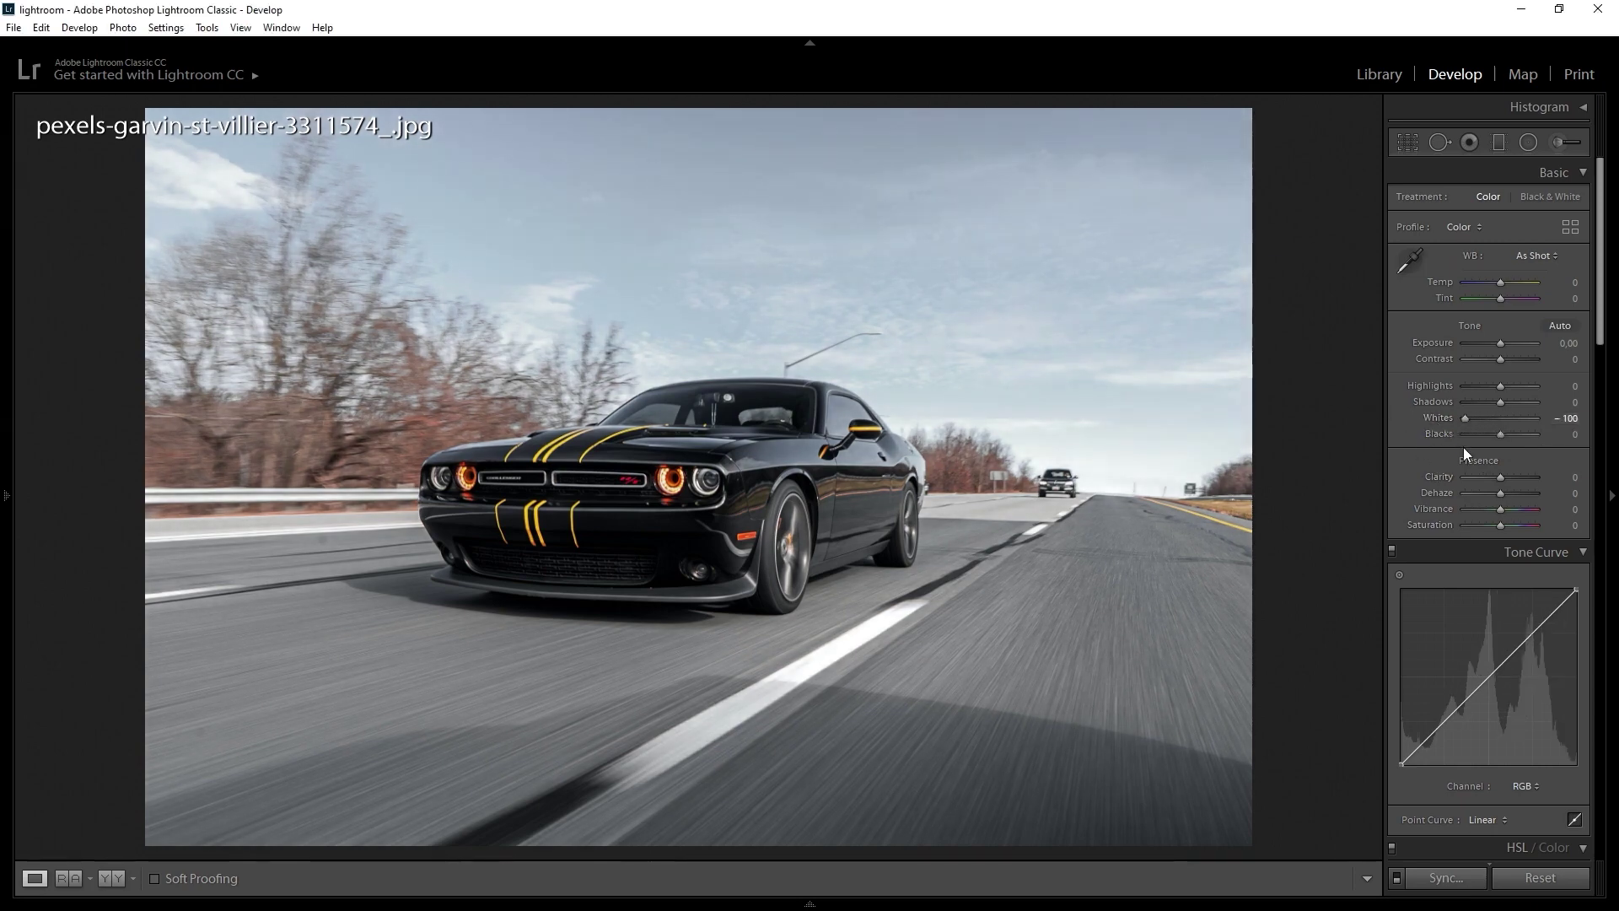
drag(1500, 436, 1522, 437)
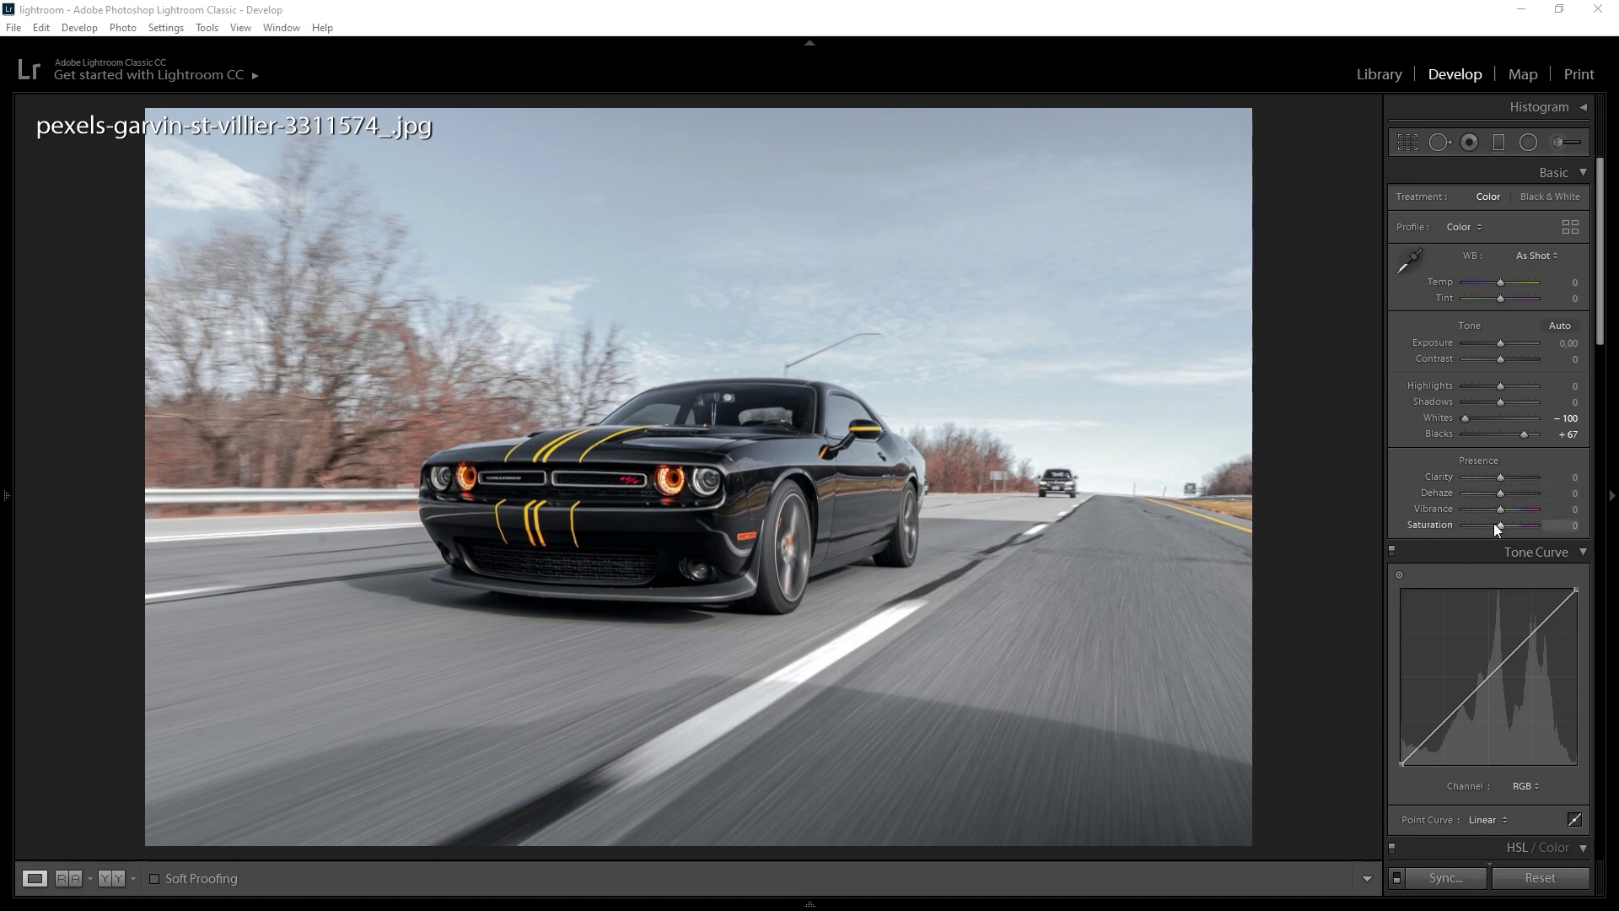
Set Clarity to +25, Vibrance to -25 and Saturation to -25
click(1552, 479)
text(25)
key(Return)
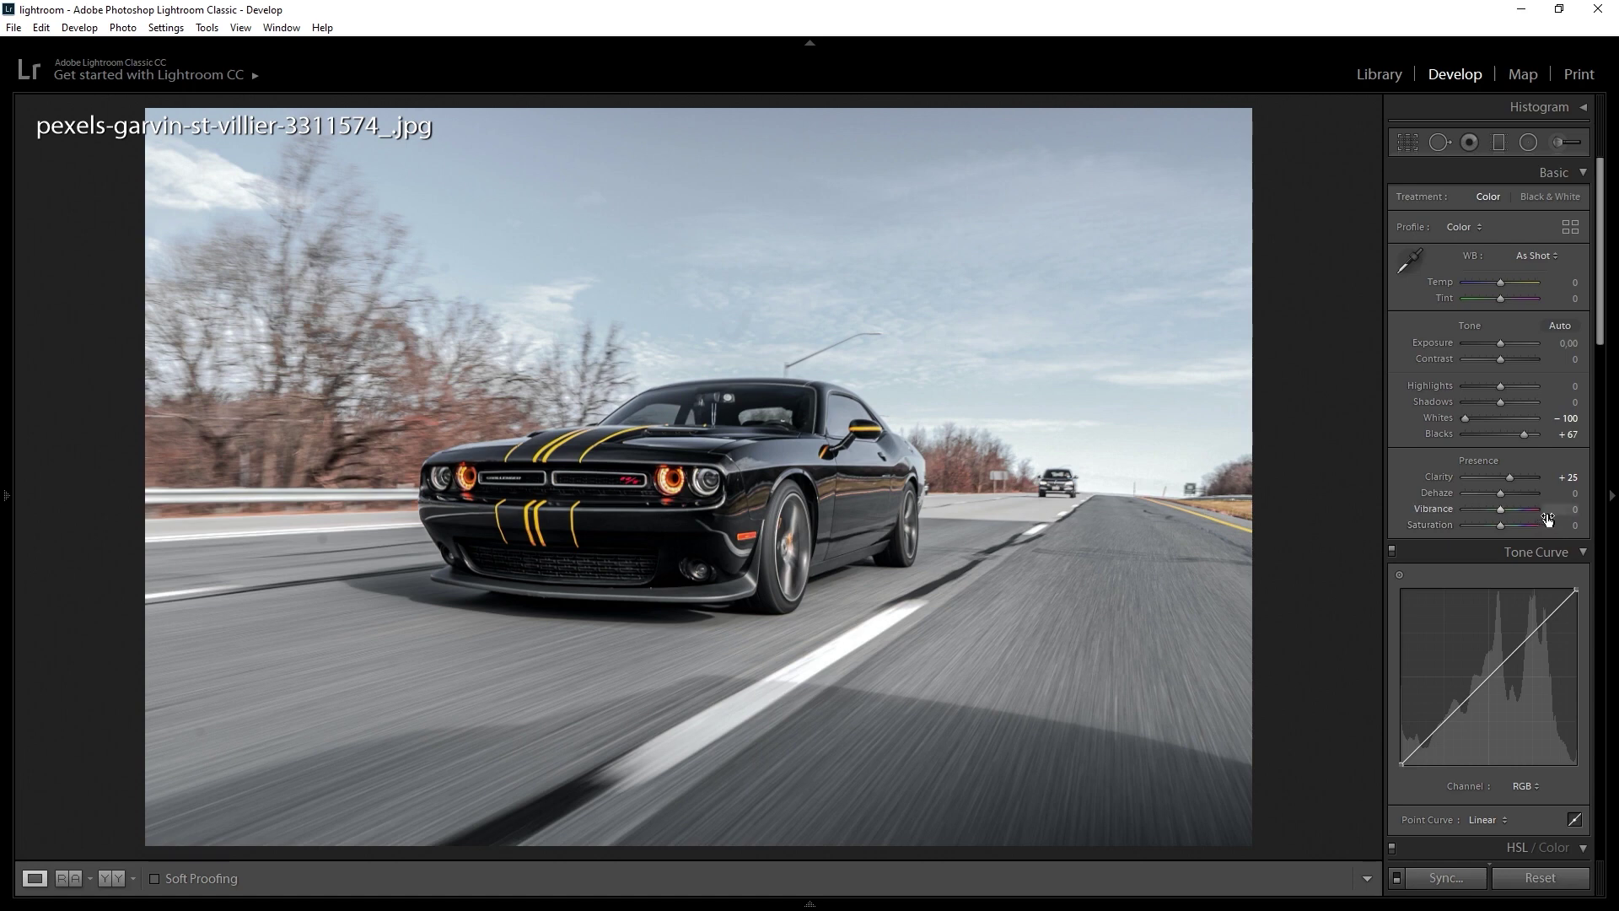
click(1568, 509)
text(-25)
key(Return)
click(1551, 524)
text(-25)
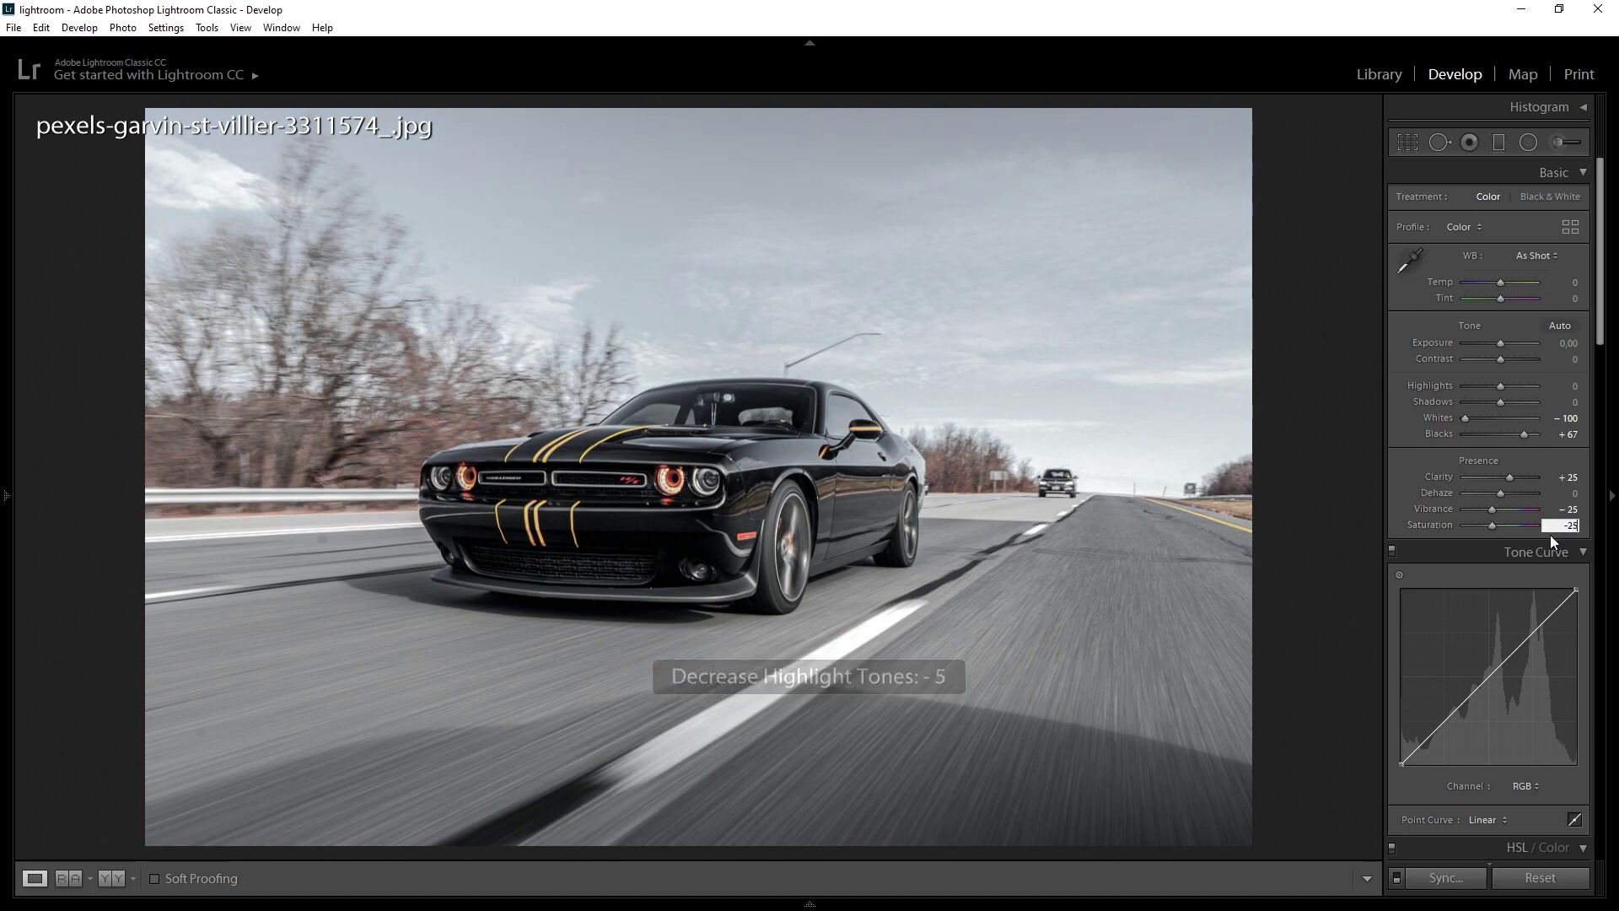
key(Return)
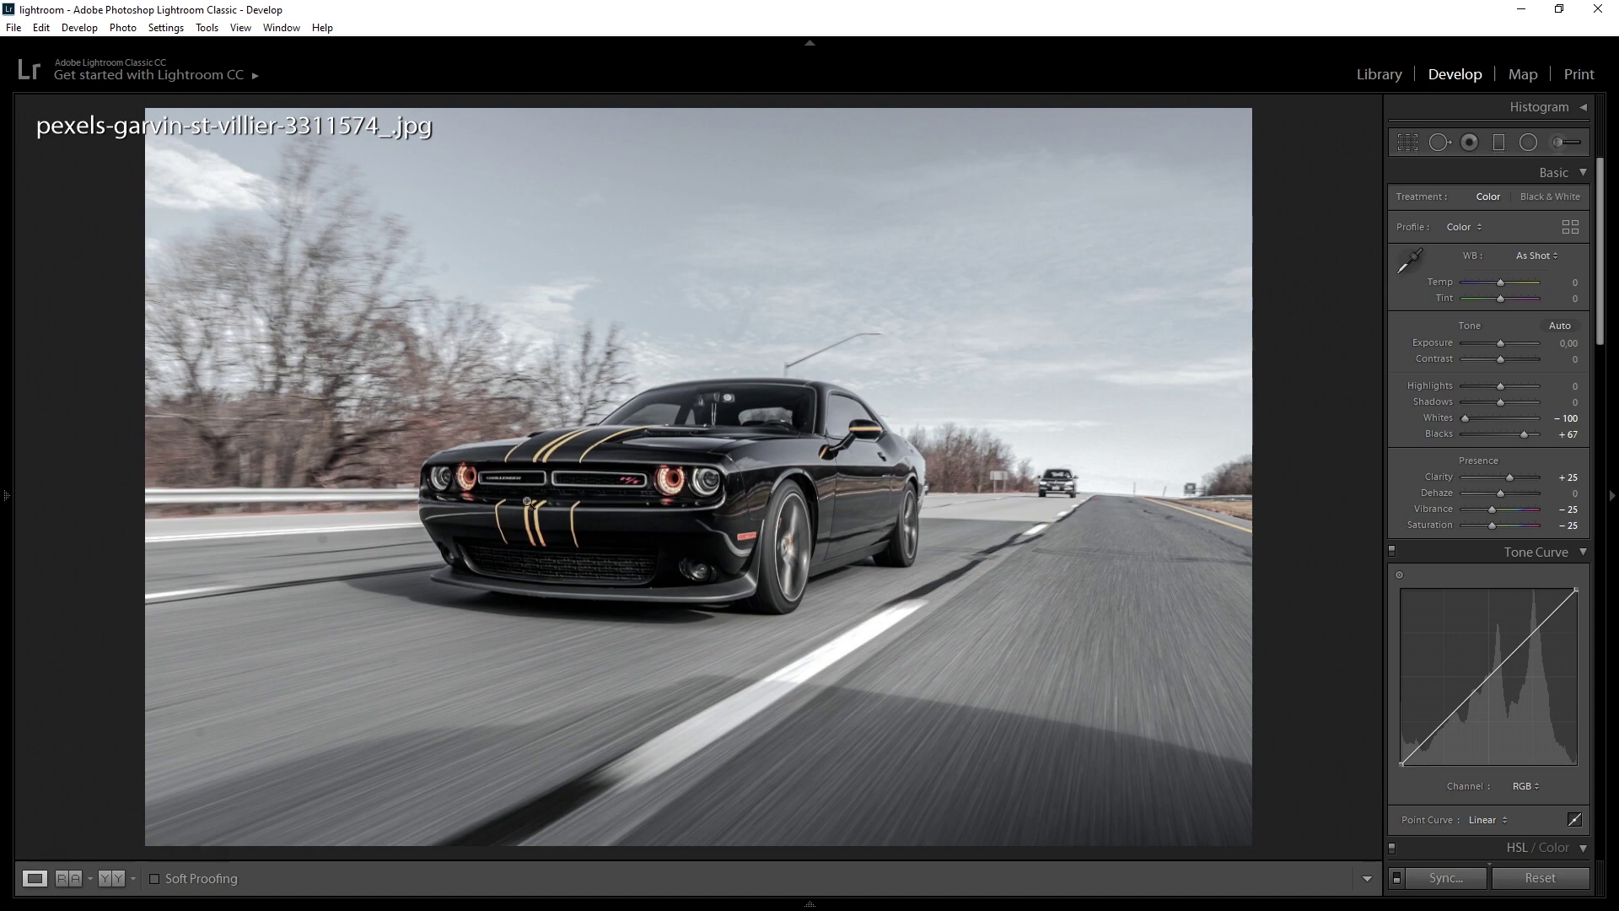
Add points on the RGB tone curve and pull the shadow and upper points down
click(1582, 172)
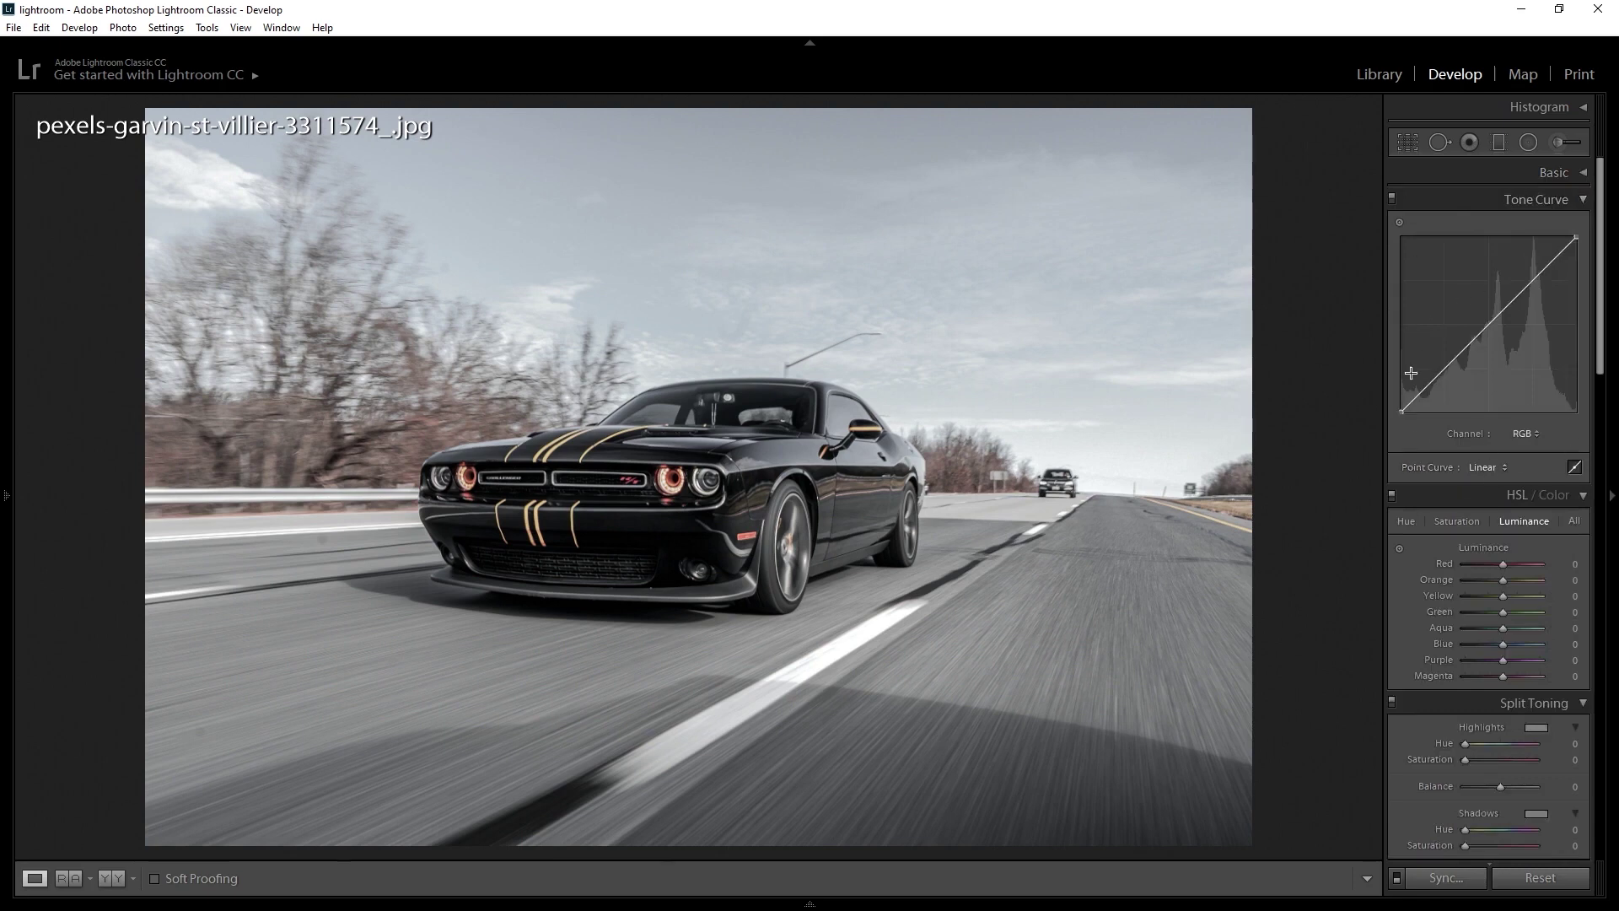
click(1525, 437)
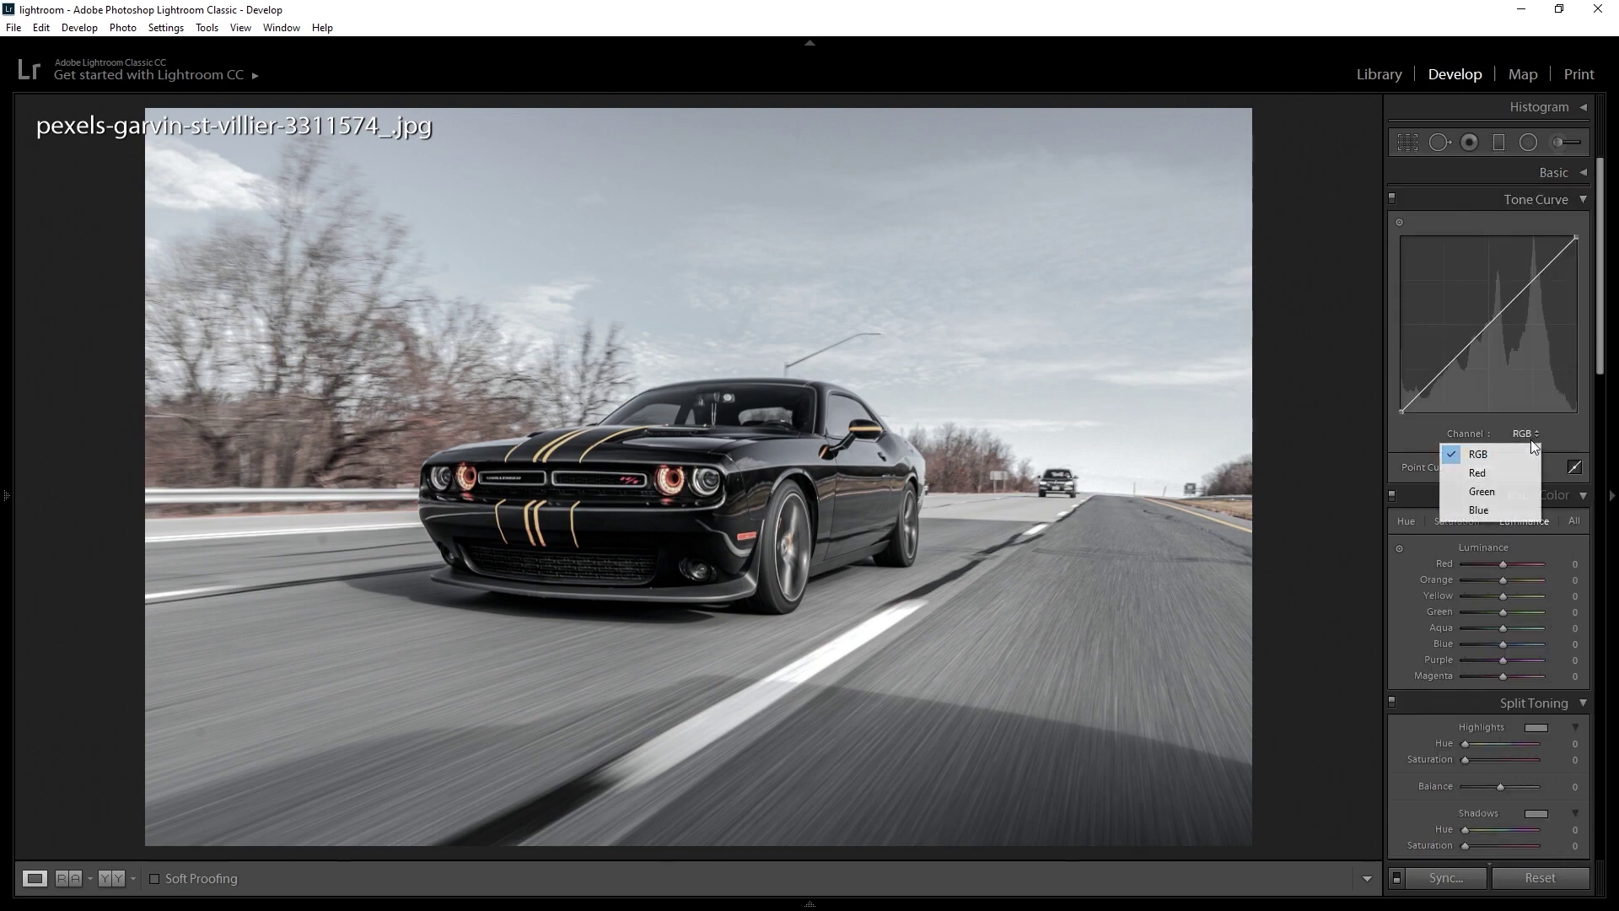
click(1436, 384)
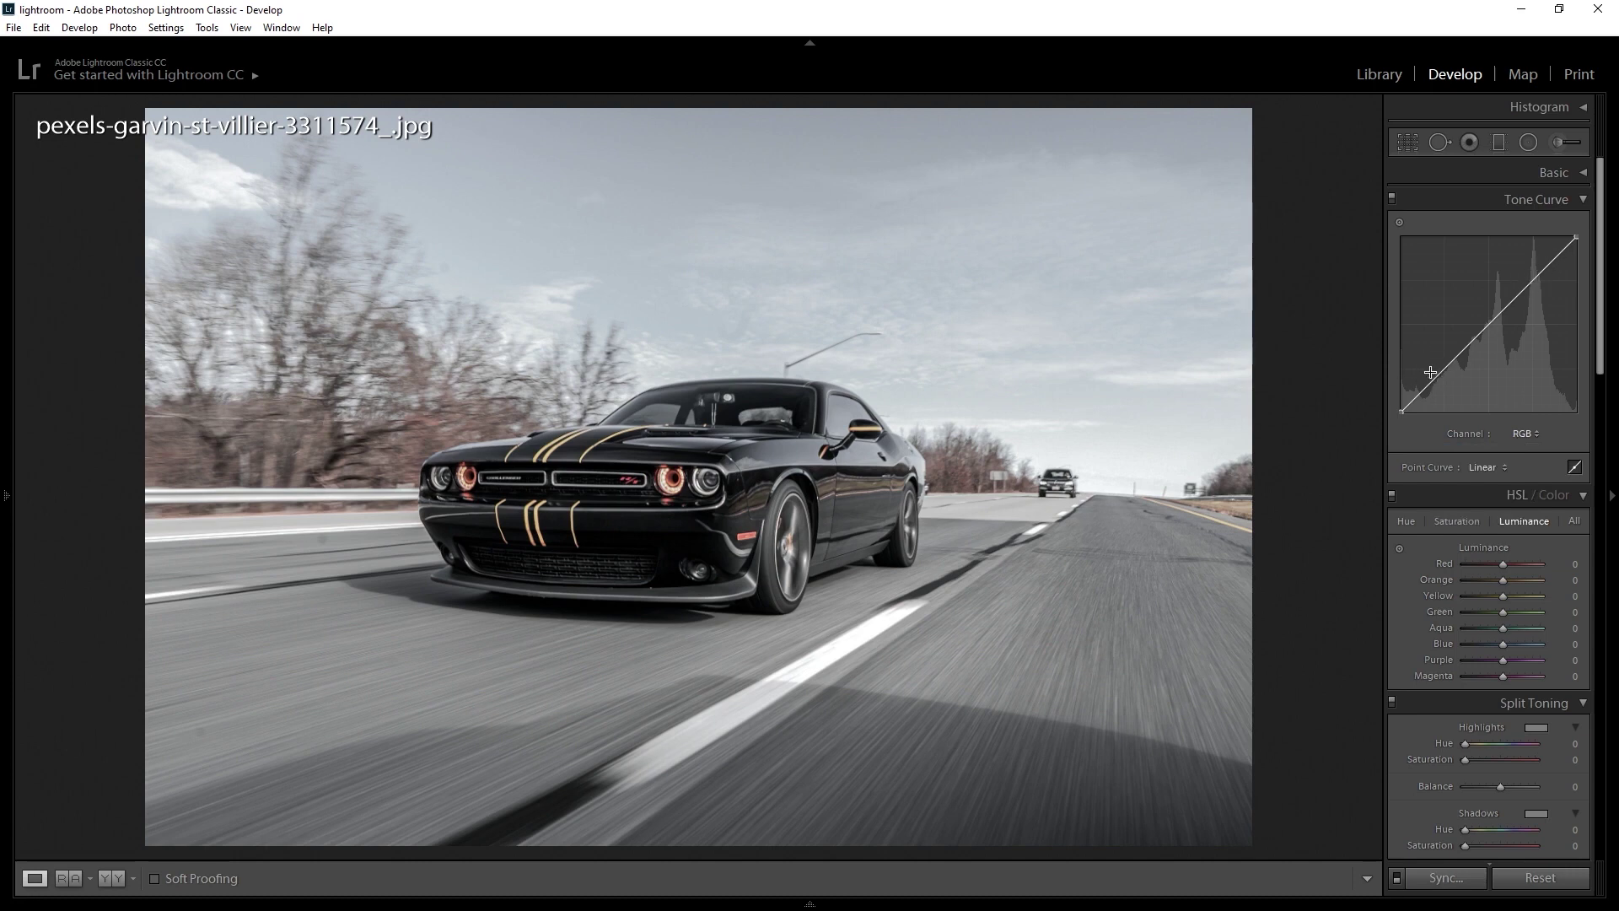
click(1537, 279)
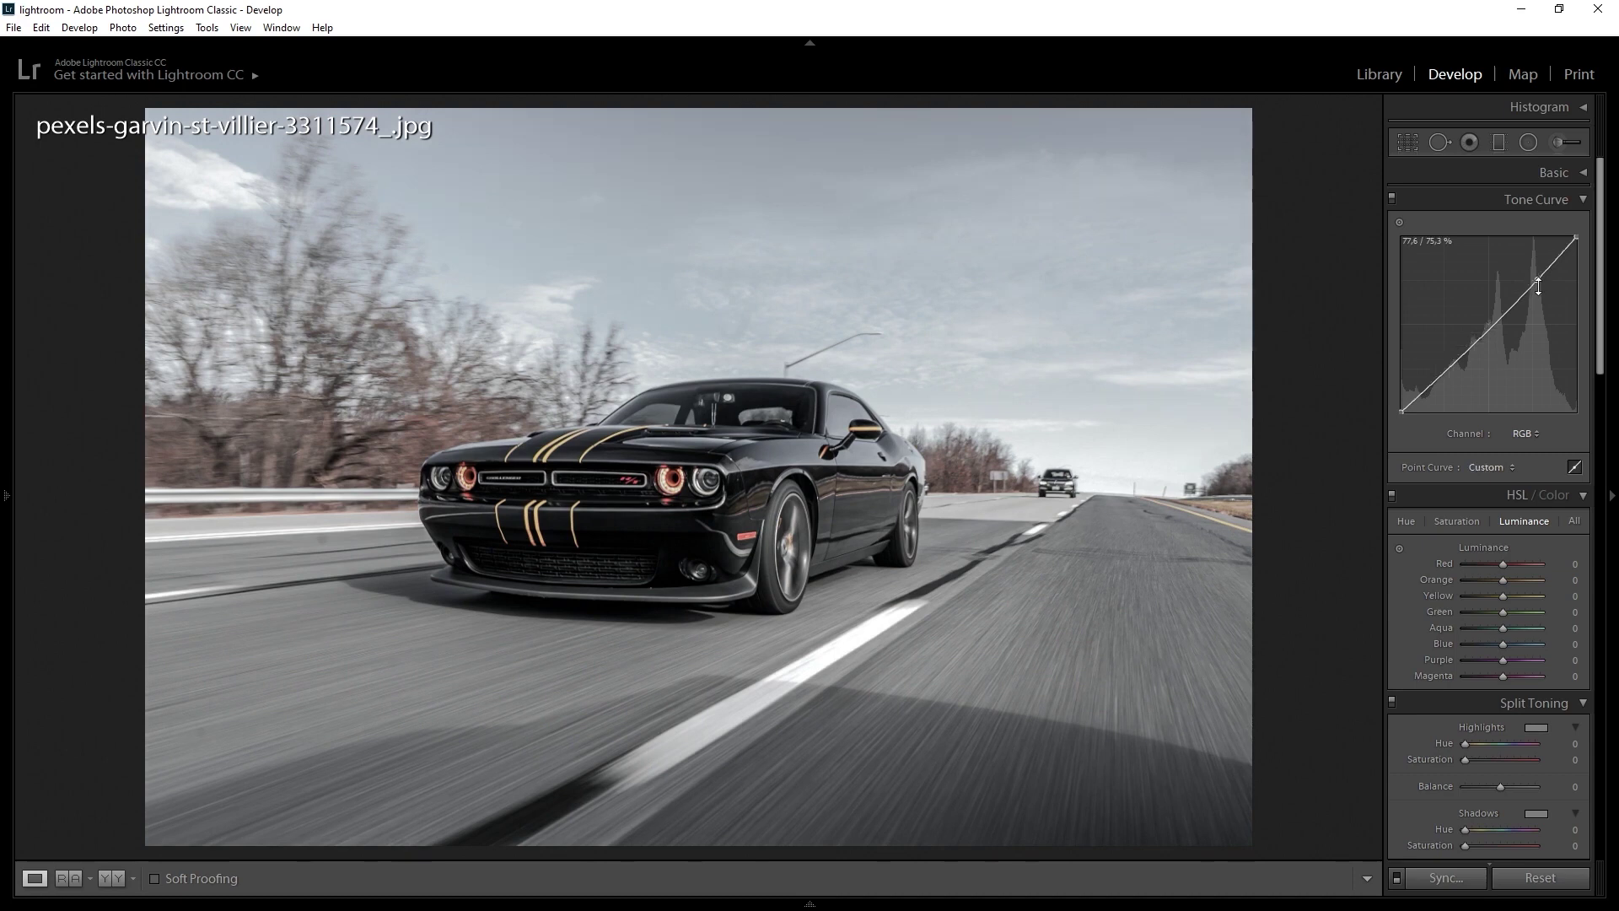
click(1452, 361)
double_click(1453, 361)
drag(1457, 357, 1459, 371)
drag(1539, 282, 1540, 291)
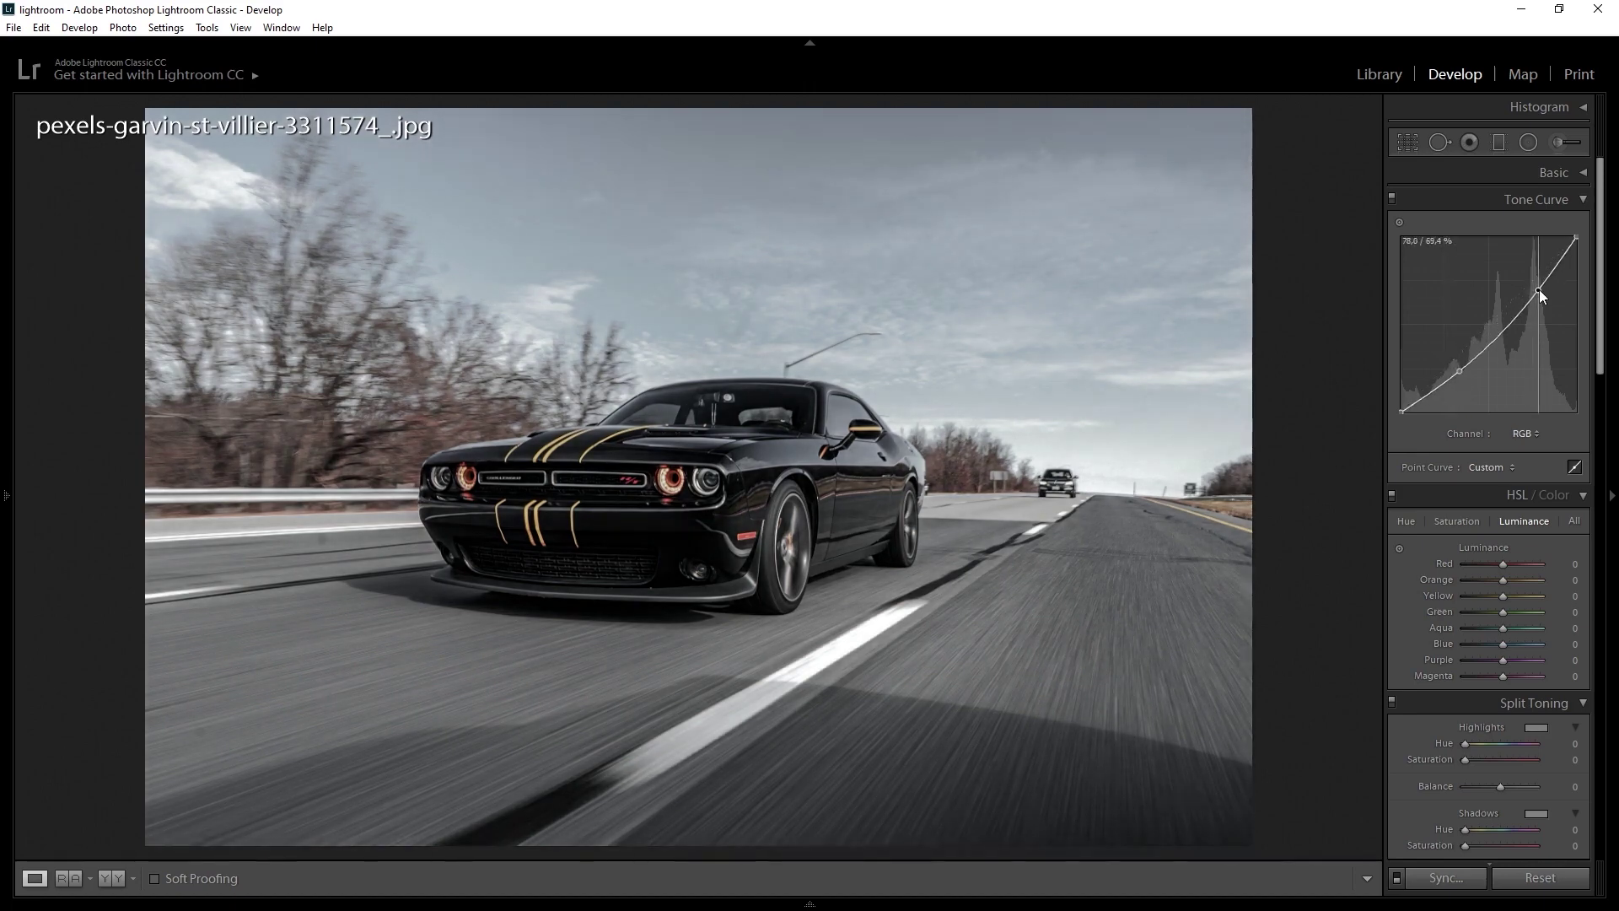
drag(1458, 370, 1458, 376)
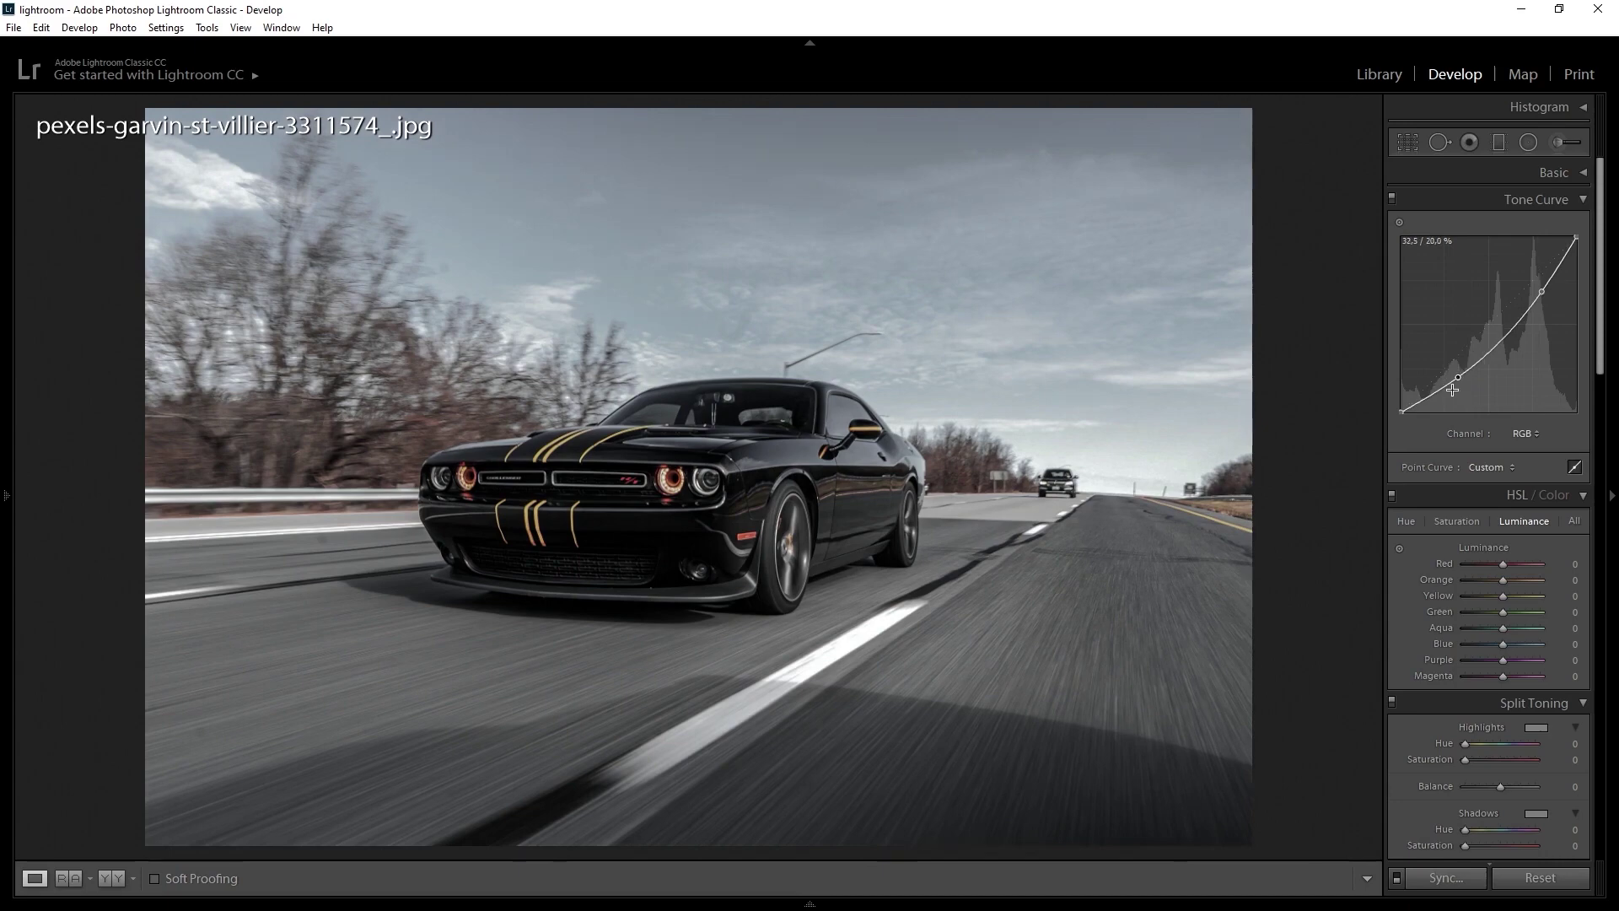
click(1392, 198)
click(1582, 202)
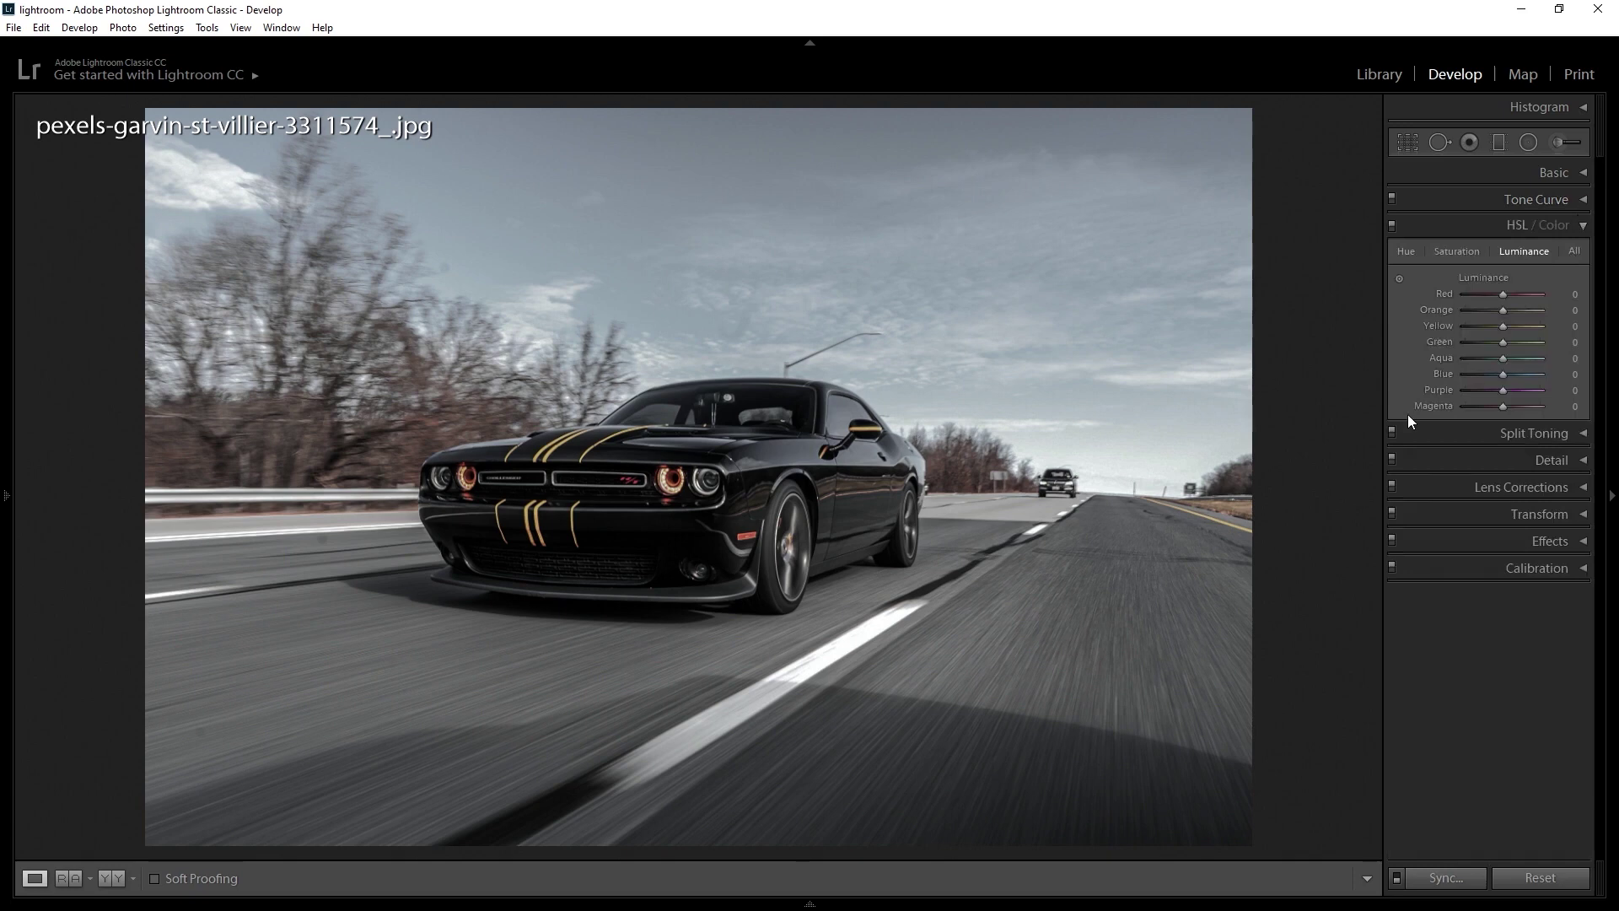
Set HSL saturation to -100 for Yellow through Magenta and +20 for Red and Orange
click(1456, 251)
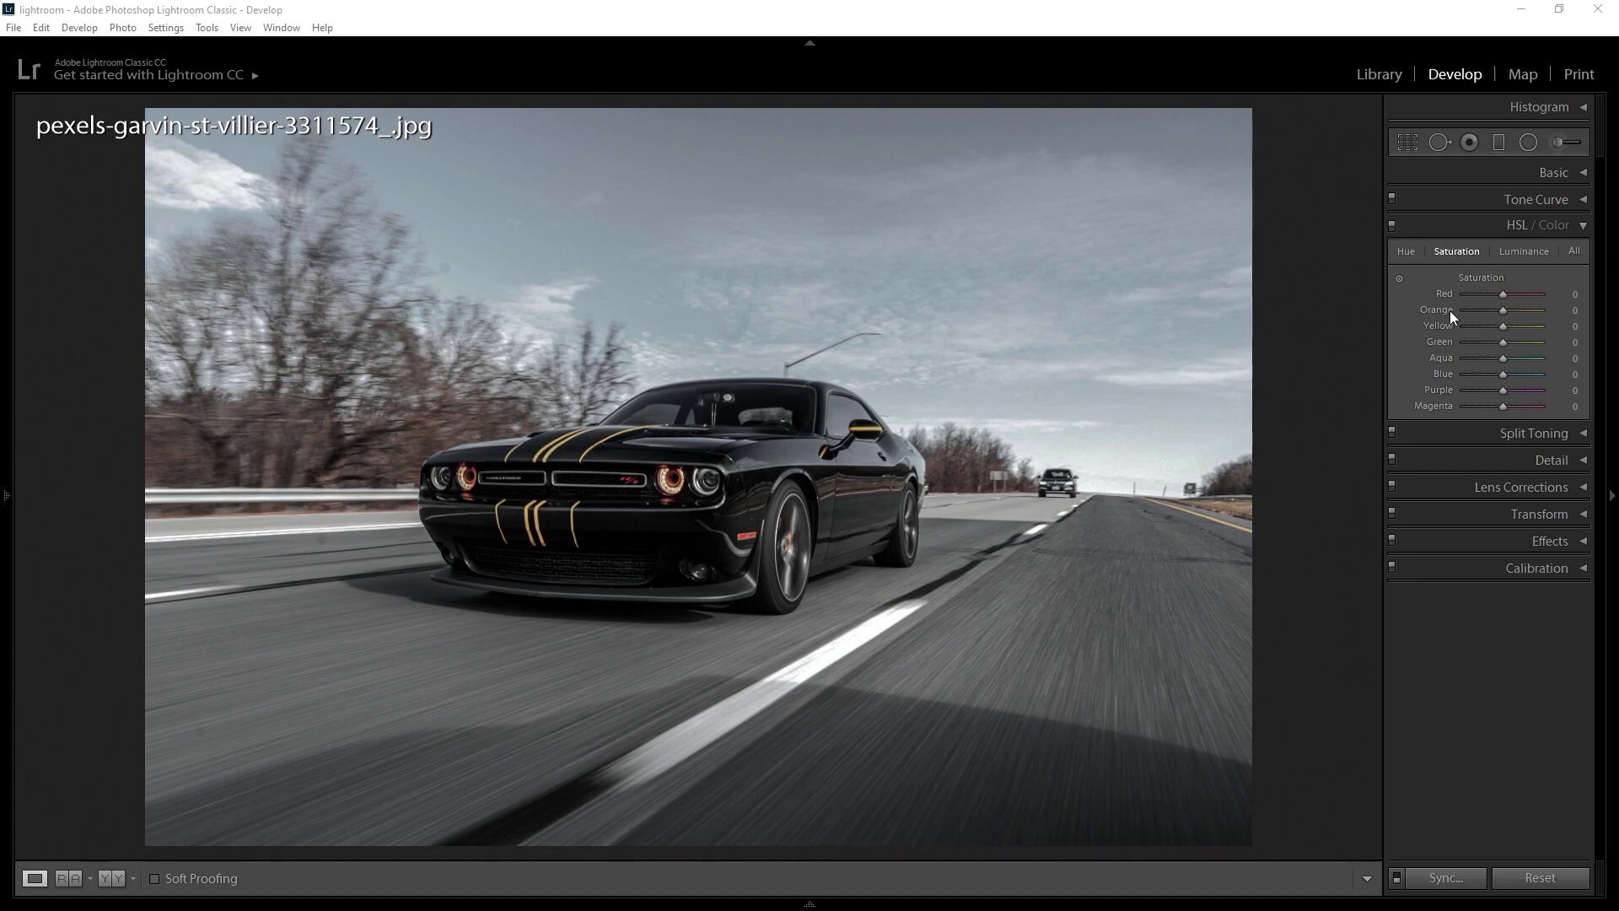
mouse_move(1502, 406)
mouse_down()
mouse_move(1464, 406)
mouse_move(1441, 328)
mouse_up()
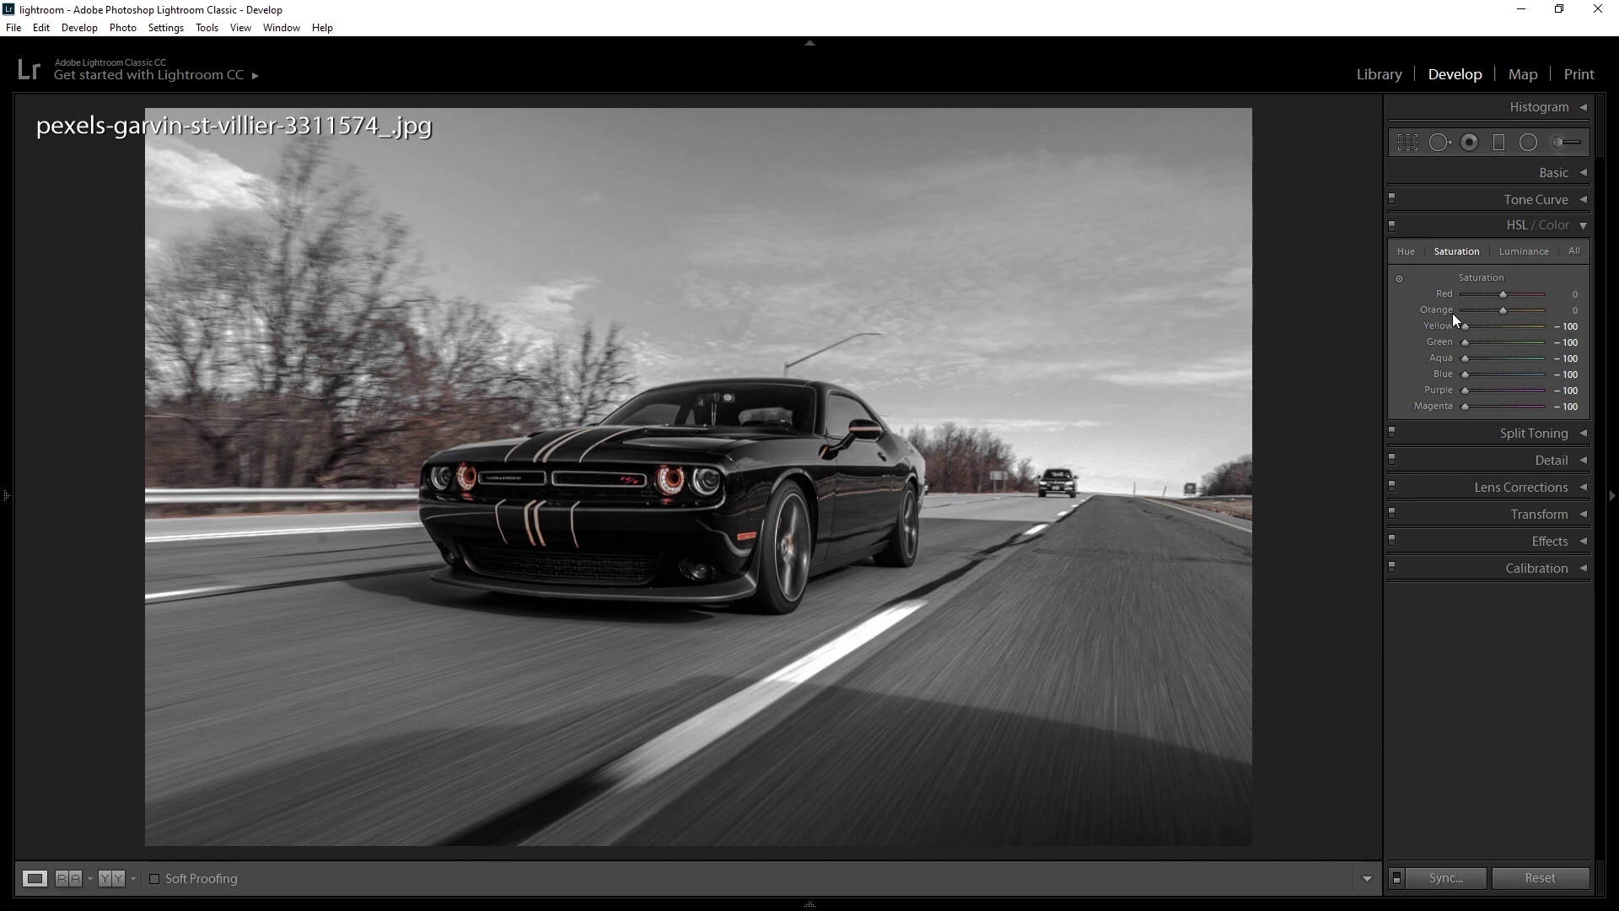
click(1561, 295)
text(20)
key(Return)
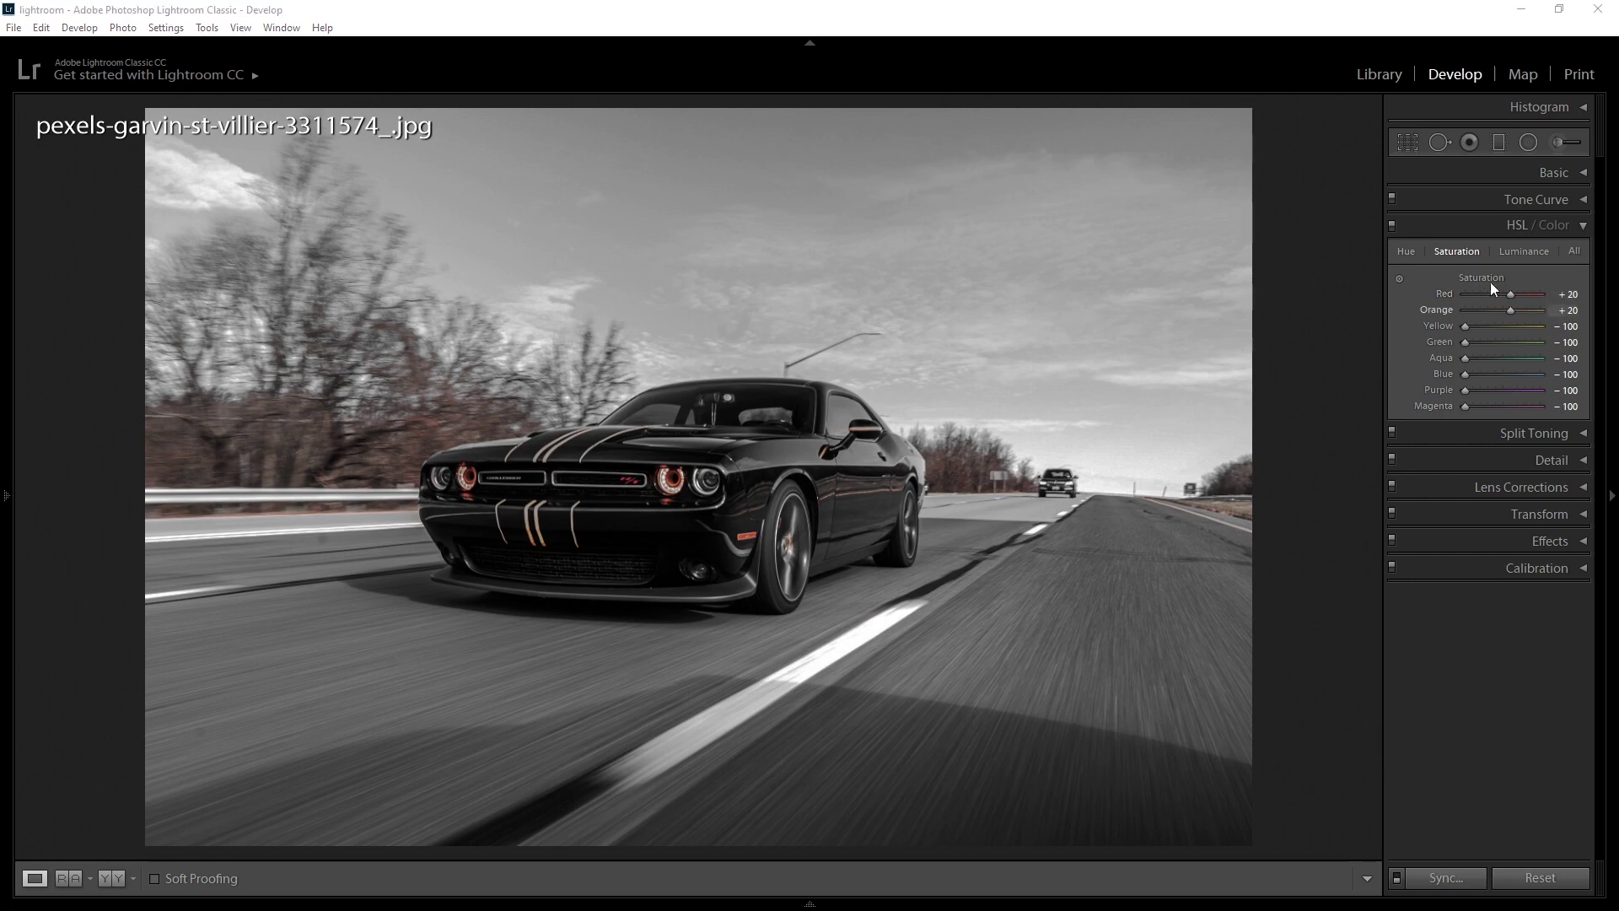
Lower the Red luminance to -10 in the HSL Luminance tab
click(1524, 251)
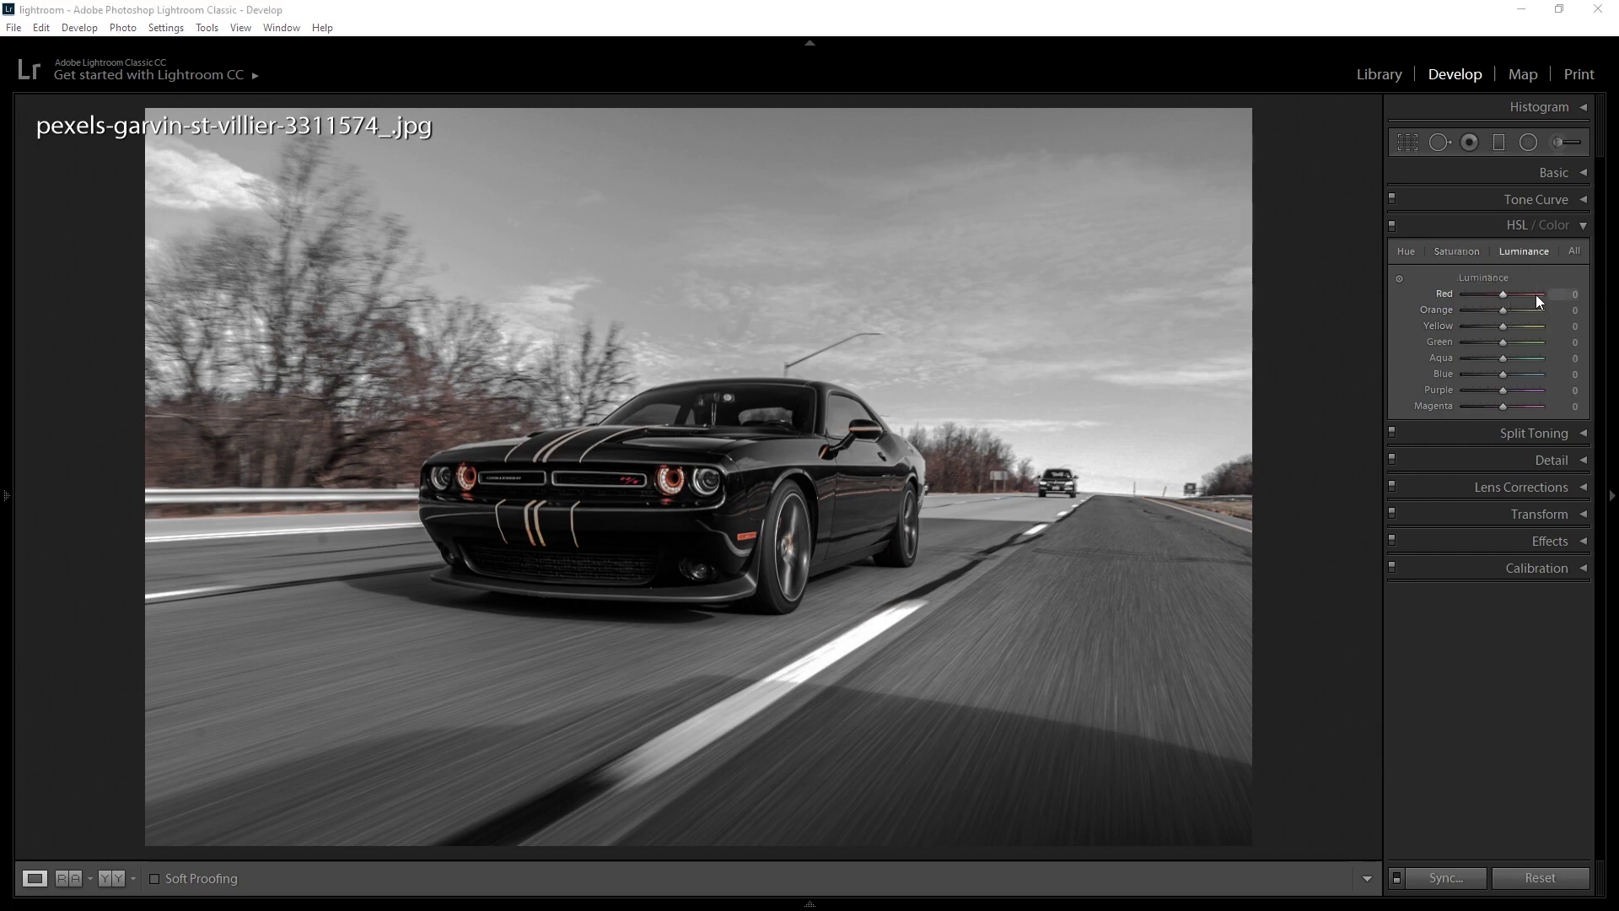
click(1560, 294)
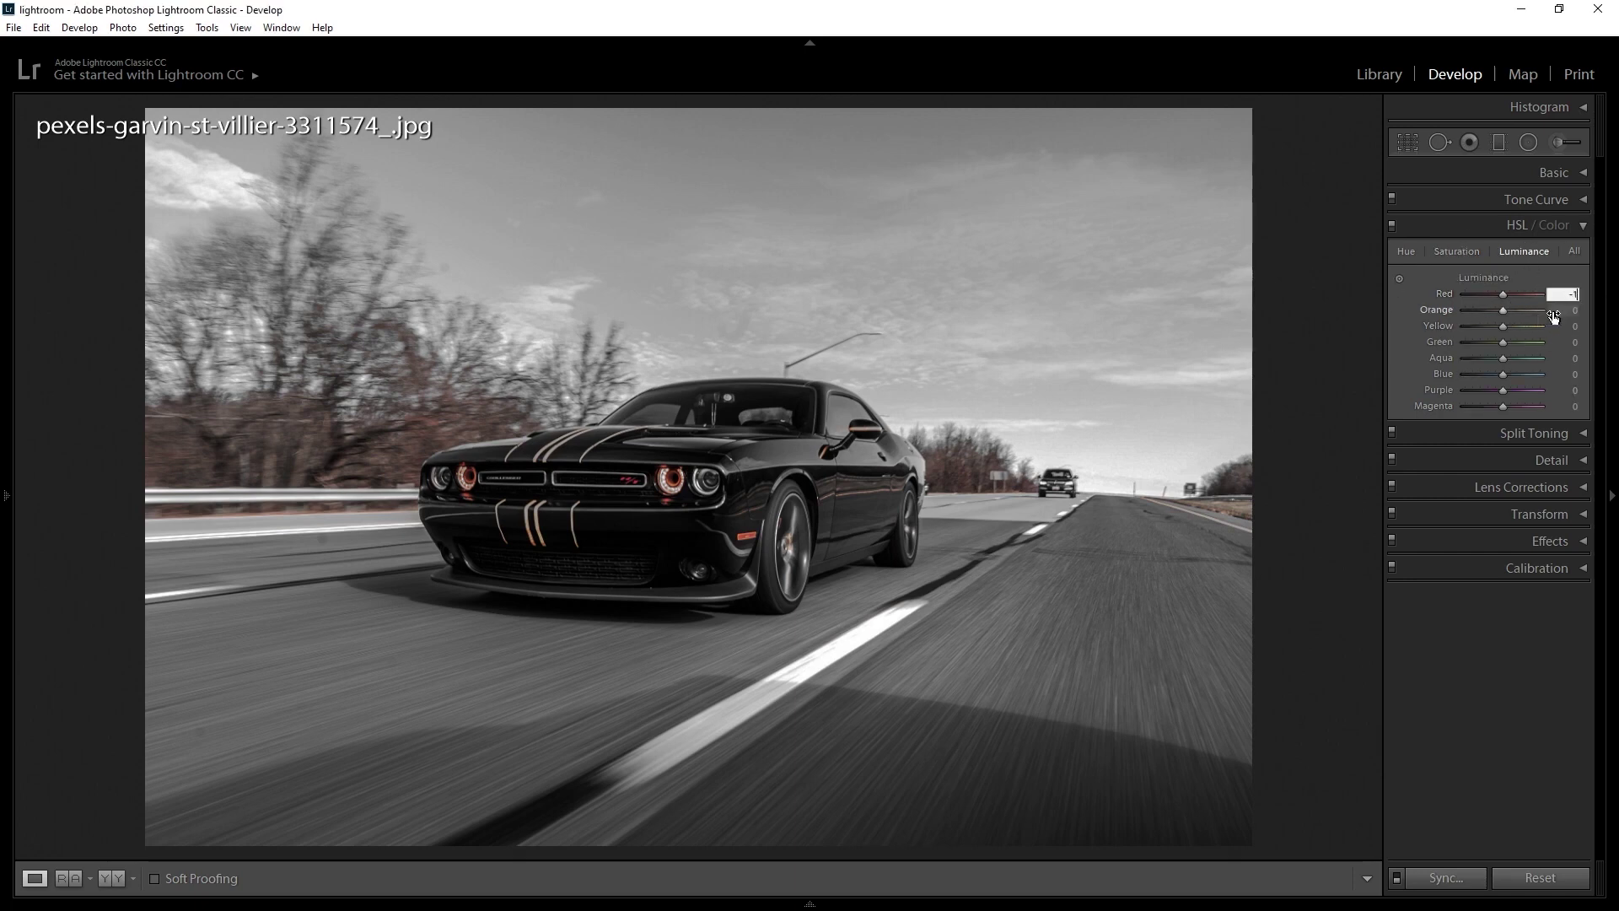
text(0)
click(1556, 312)
text(-1)
Shift the Orange hue to -10 in the HSL Hue tab
click(1405, 251)
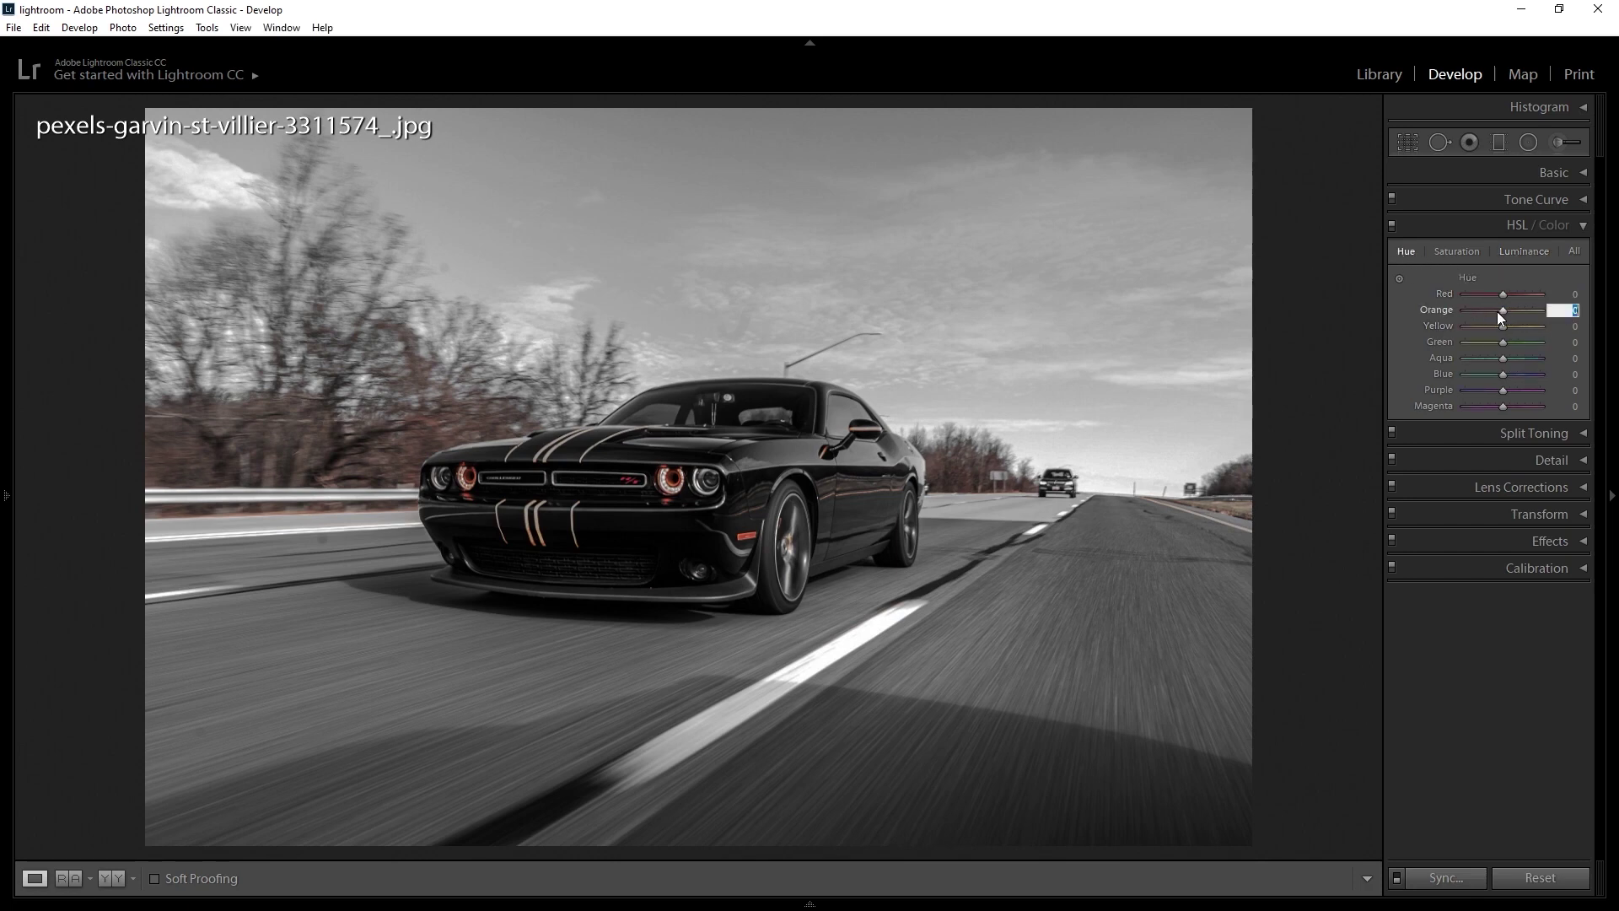
text(-10)
key(Return)
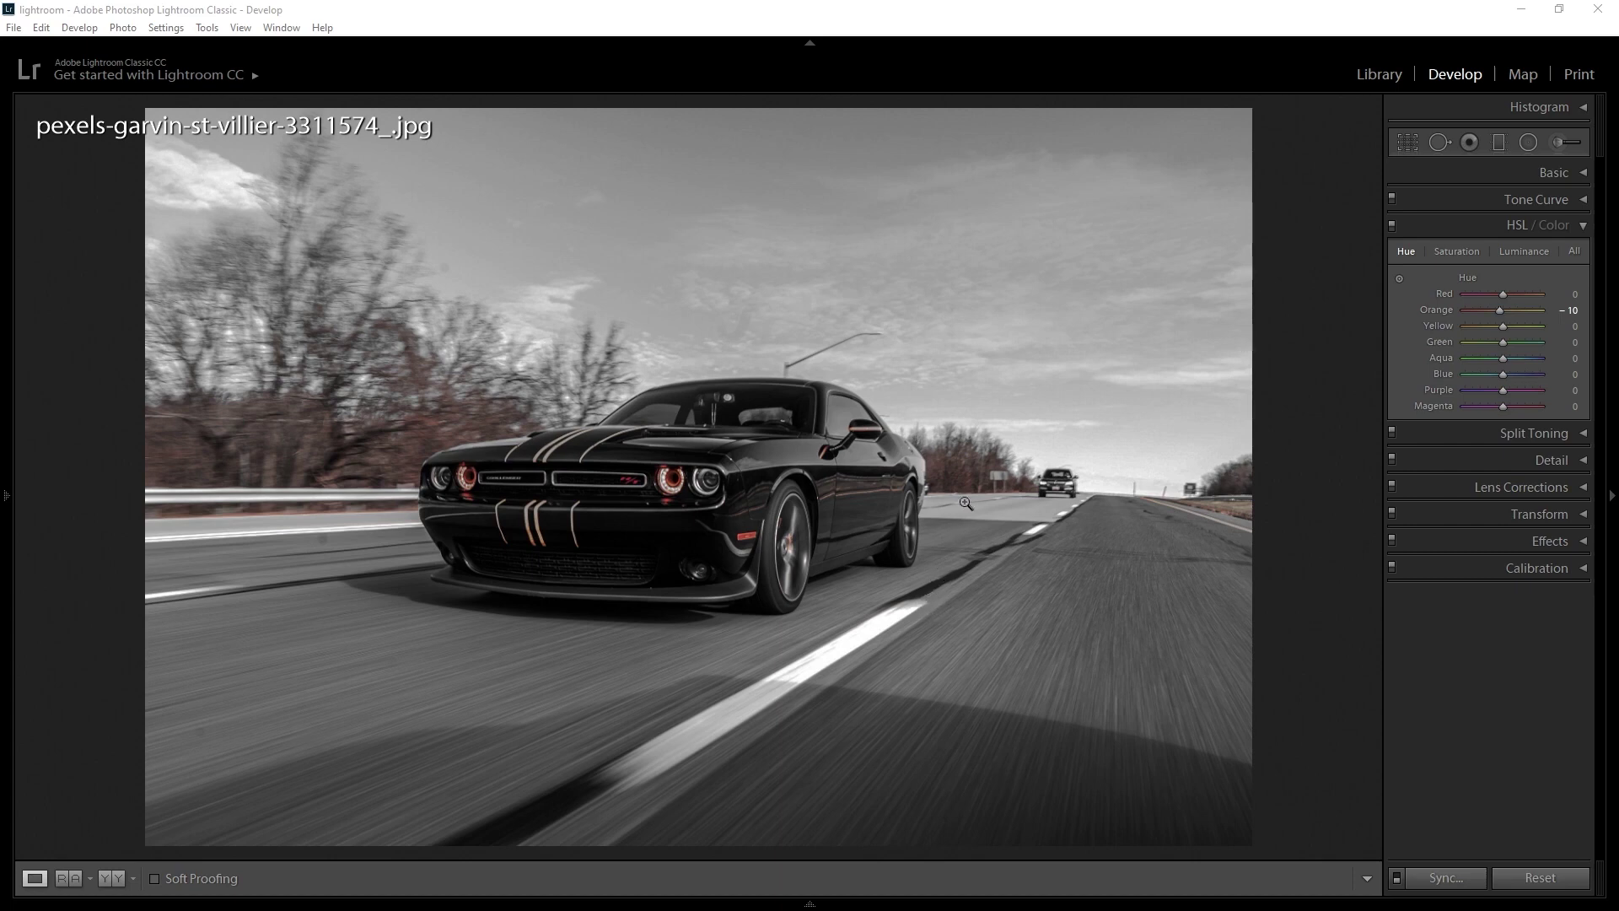
In Split Toning, set the highlights hue to 210 and the shadows hue to 220
click(1583, 226)
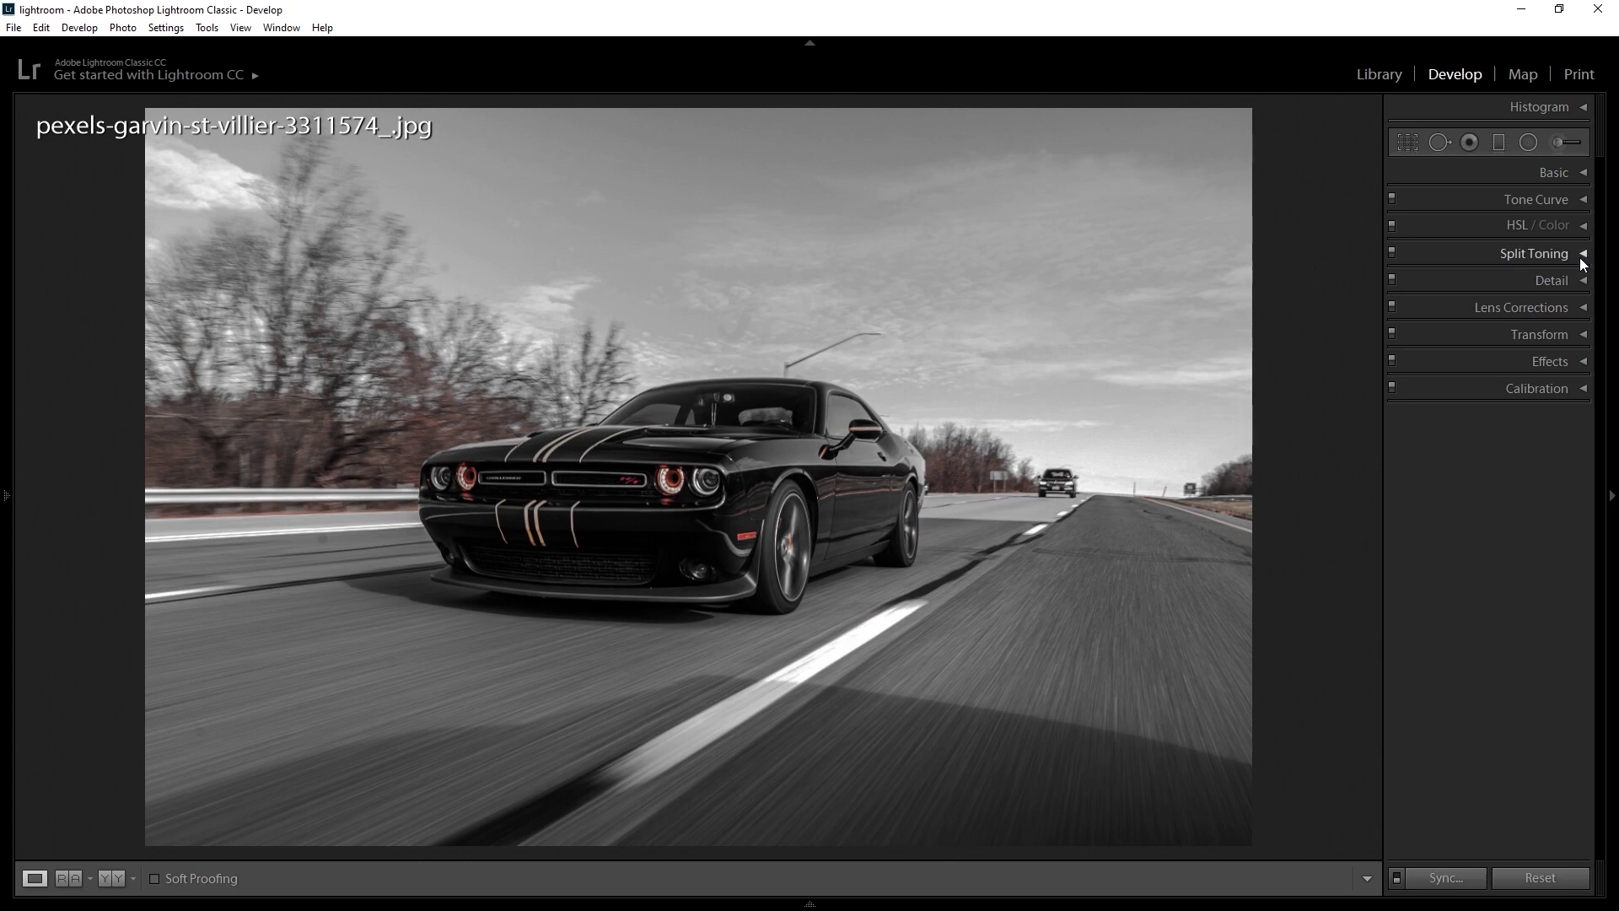
click(1581, 257)
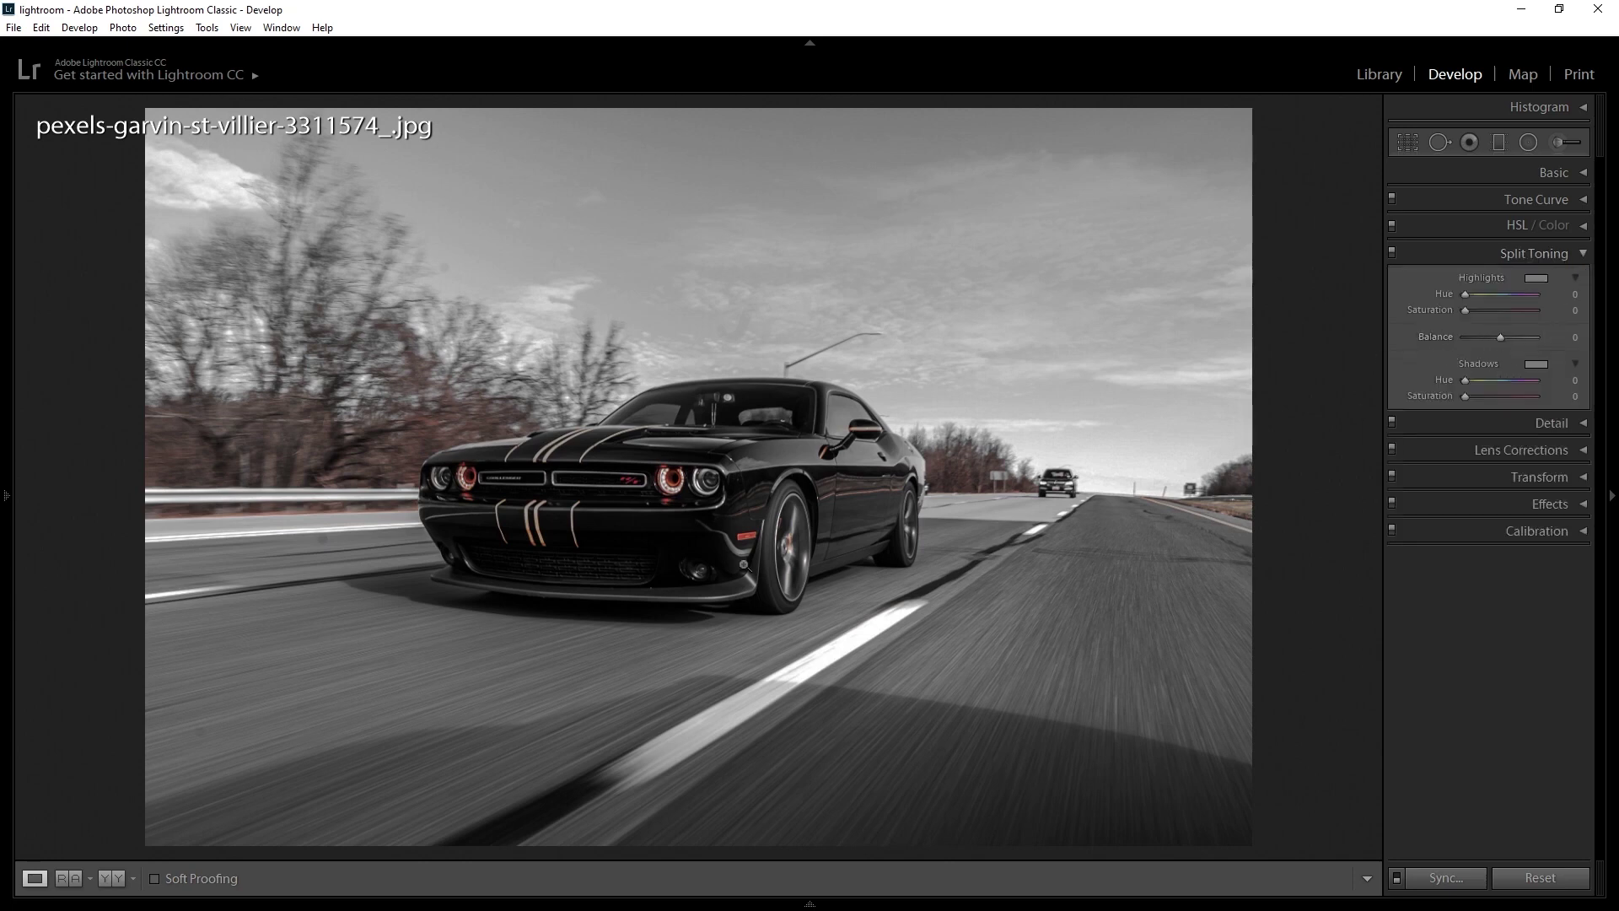
click(1560, 293)
text(210)
key(Return)
click(1572, 380)
text(220)
key(Return)
Set split toning saturation to 5 for highlights and 10 for shadows
click(1559, 310)
text(5)
click(1559, 397)
text(10)
key(Return)
Toggle split toning off and on to compare, then bring back the Basic panel
click(1392, 253)
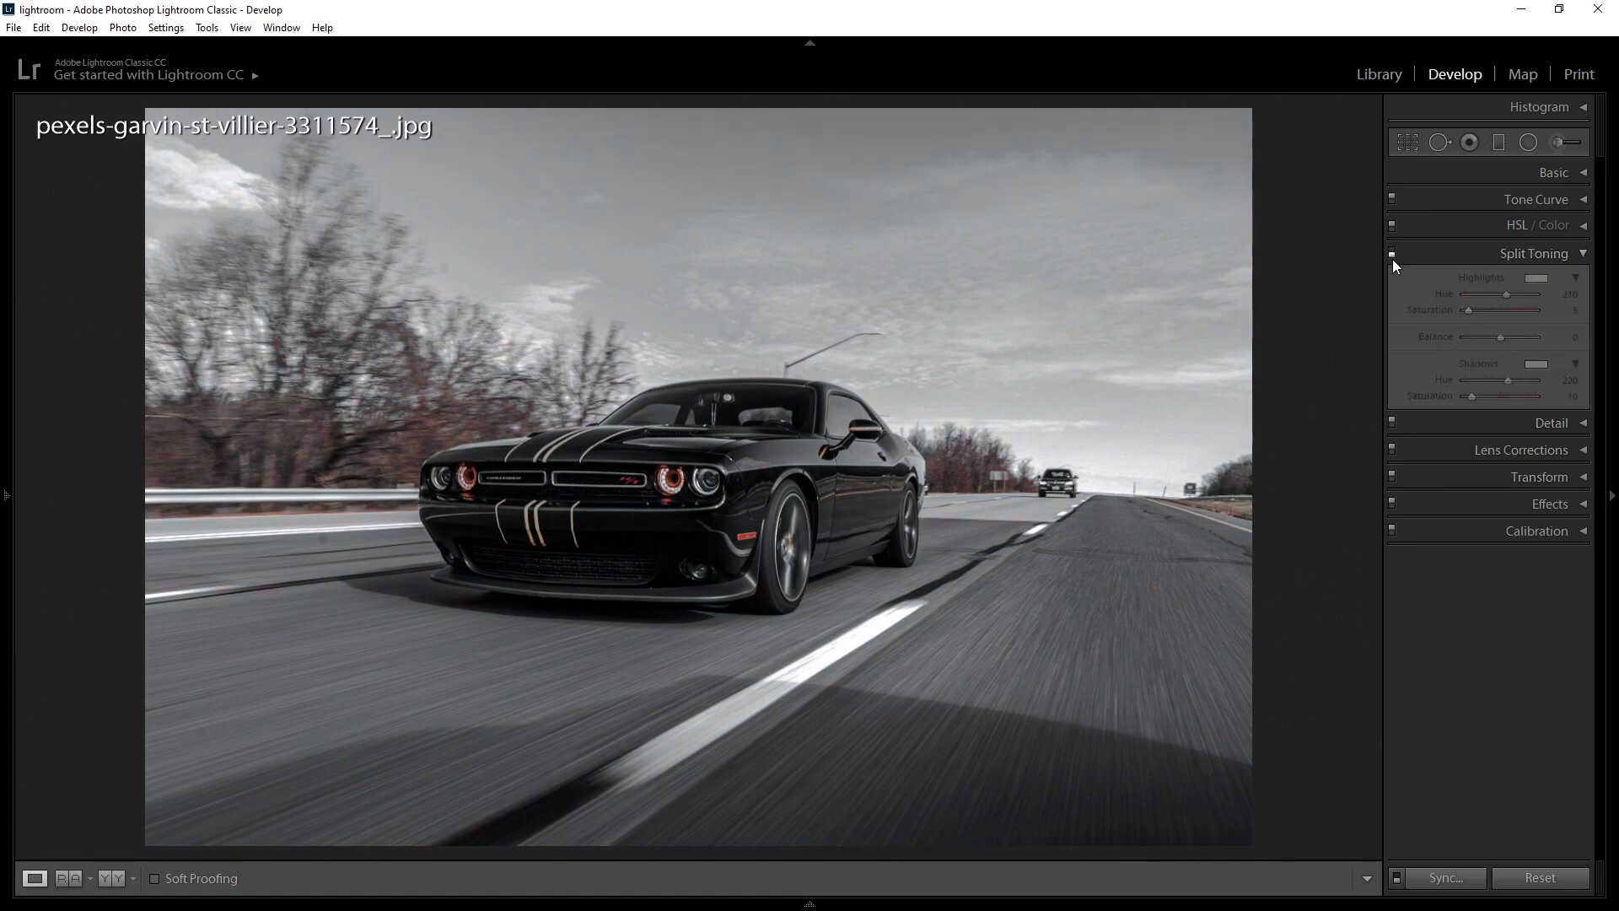
click(1392, 253)
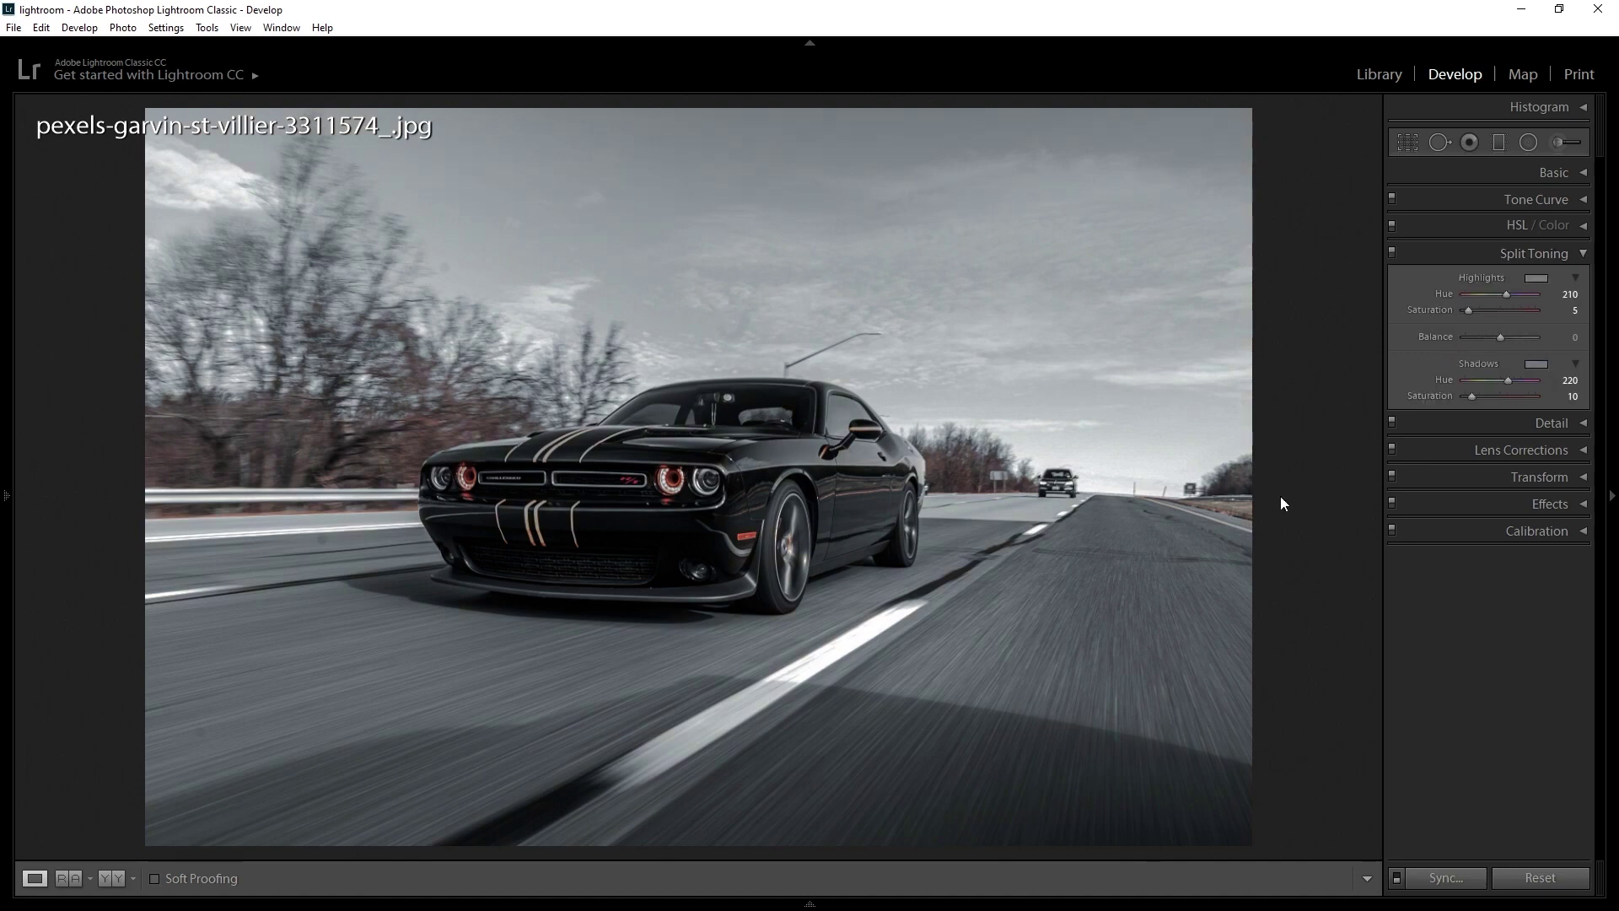
click(1573, 253)
click(1569, 174)
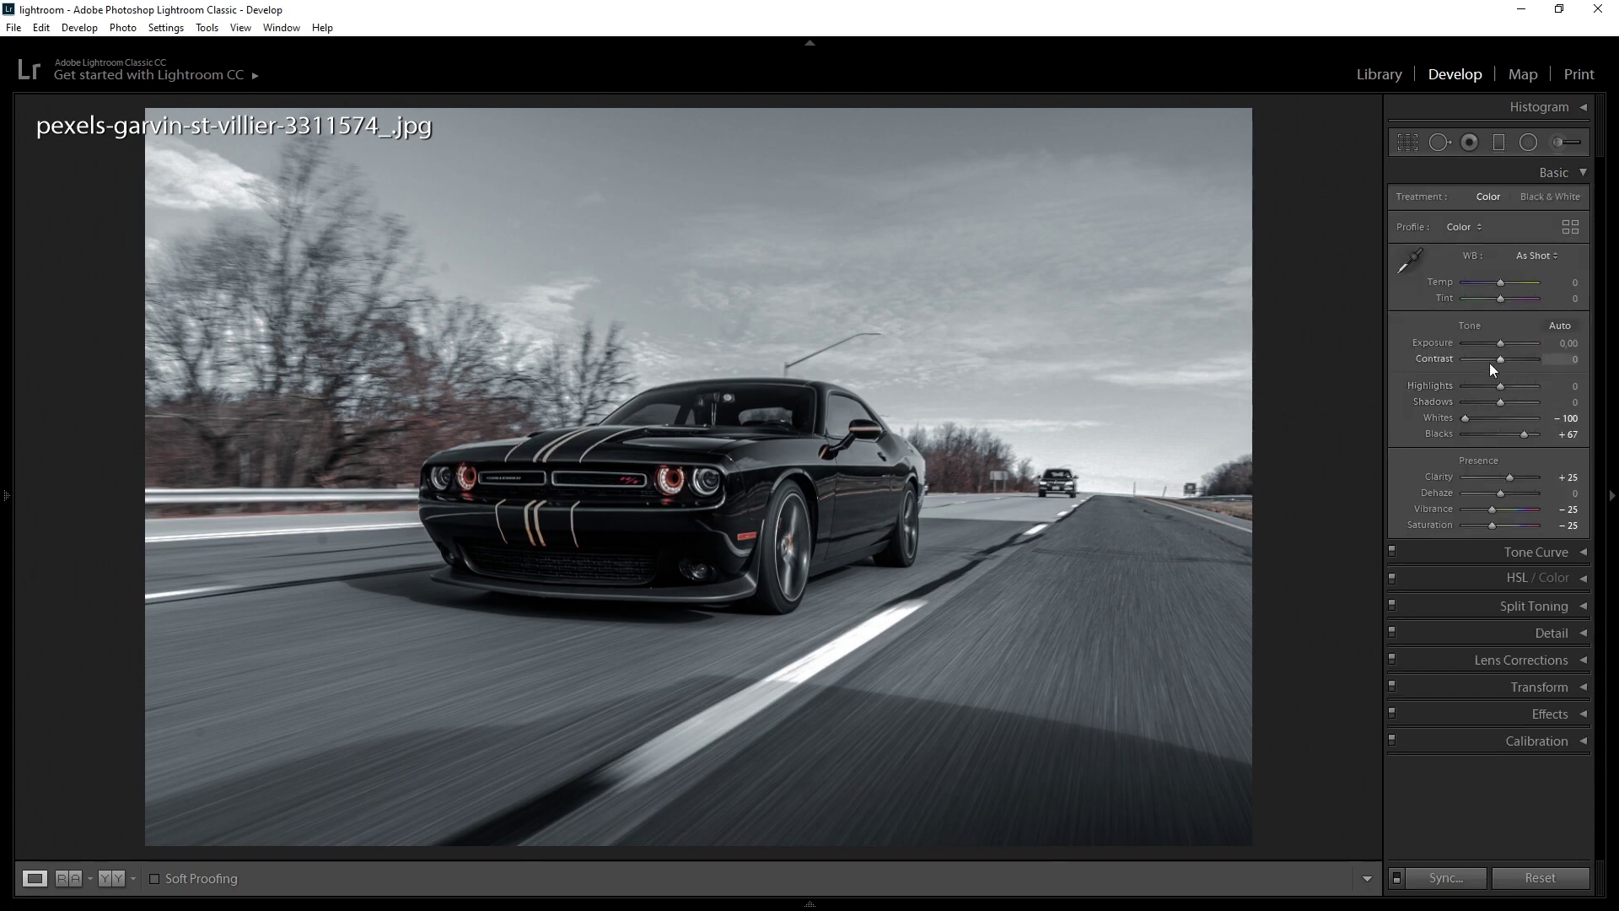
Raise Contrast to +60 and Exposure to +0.36, then go back to the Library
drag(1504, 360, 1512, 361)
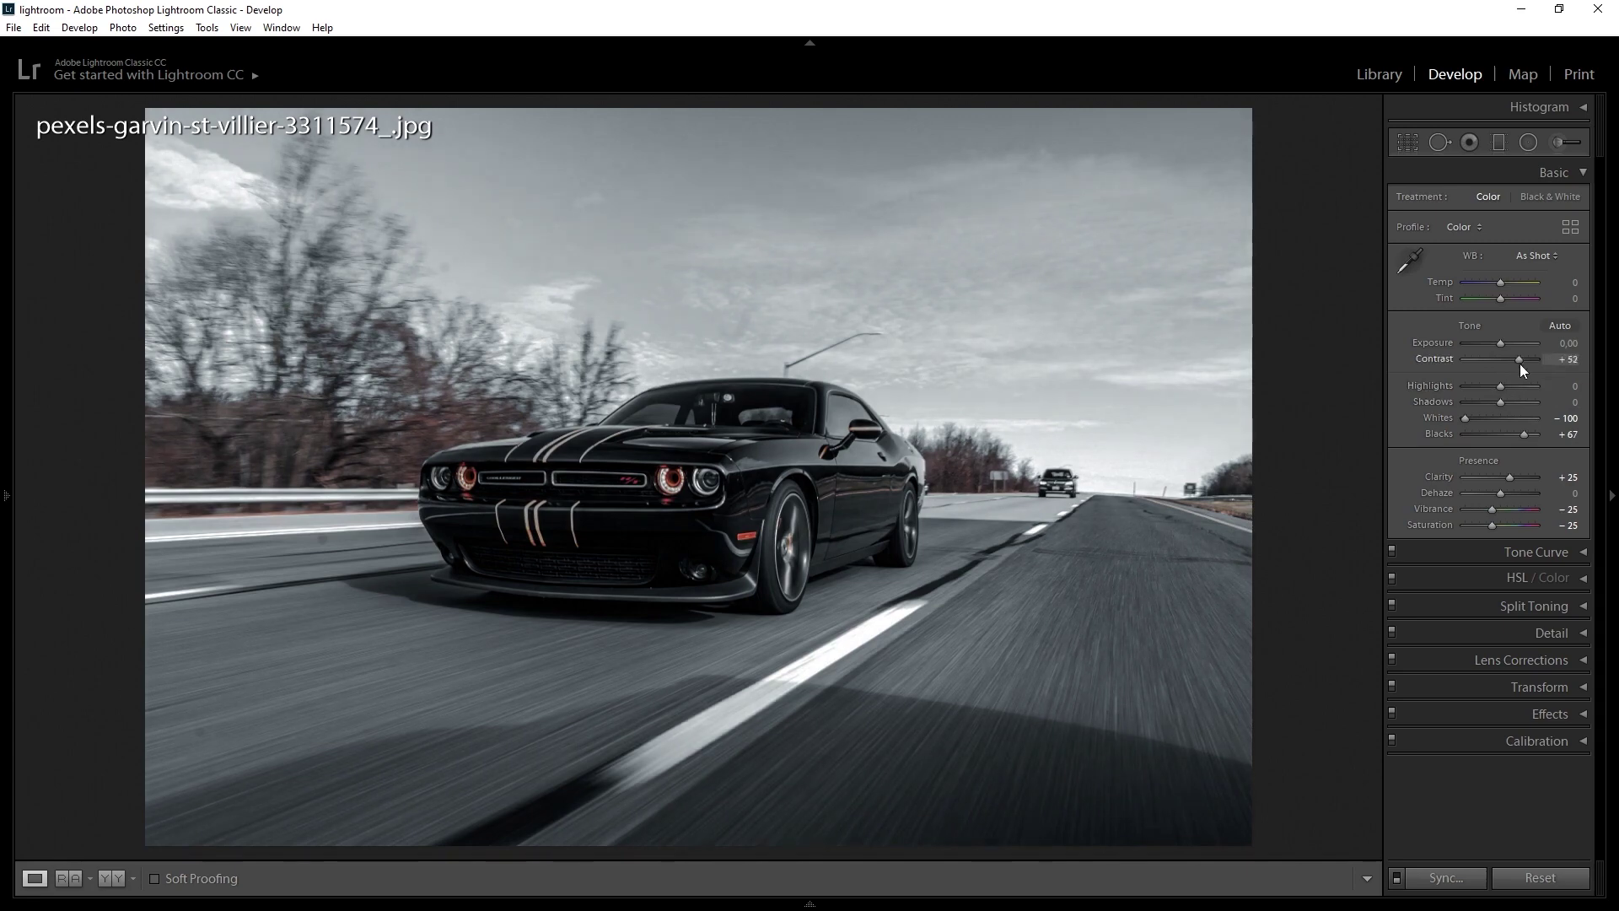
drag(1519, 363, 1504, 345)
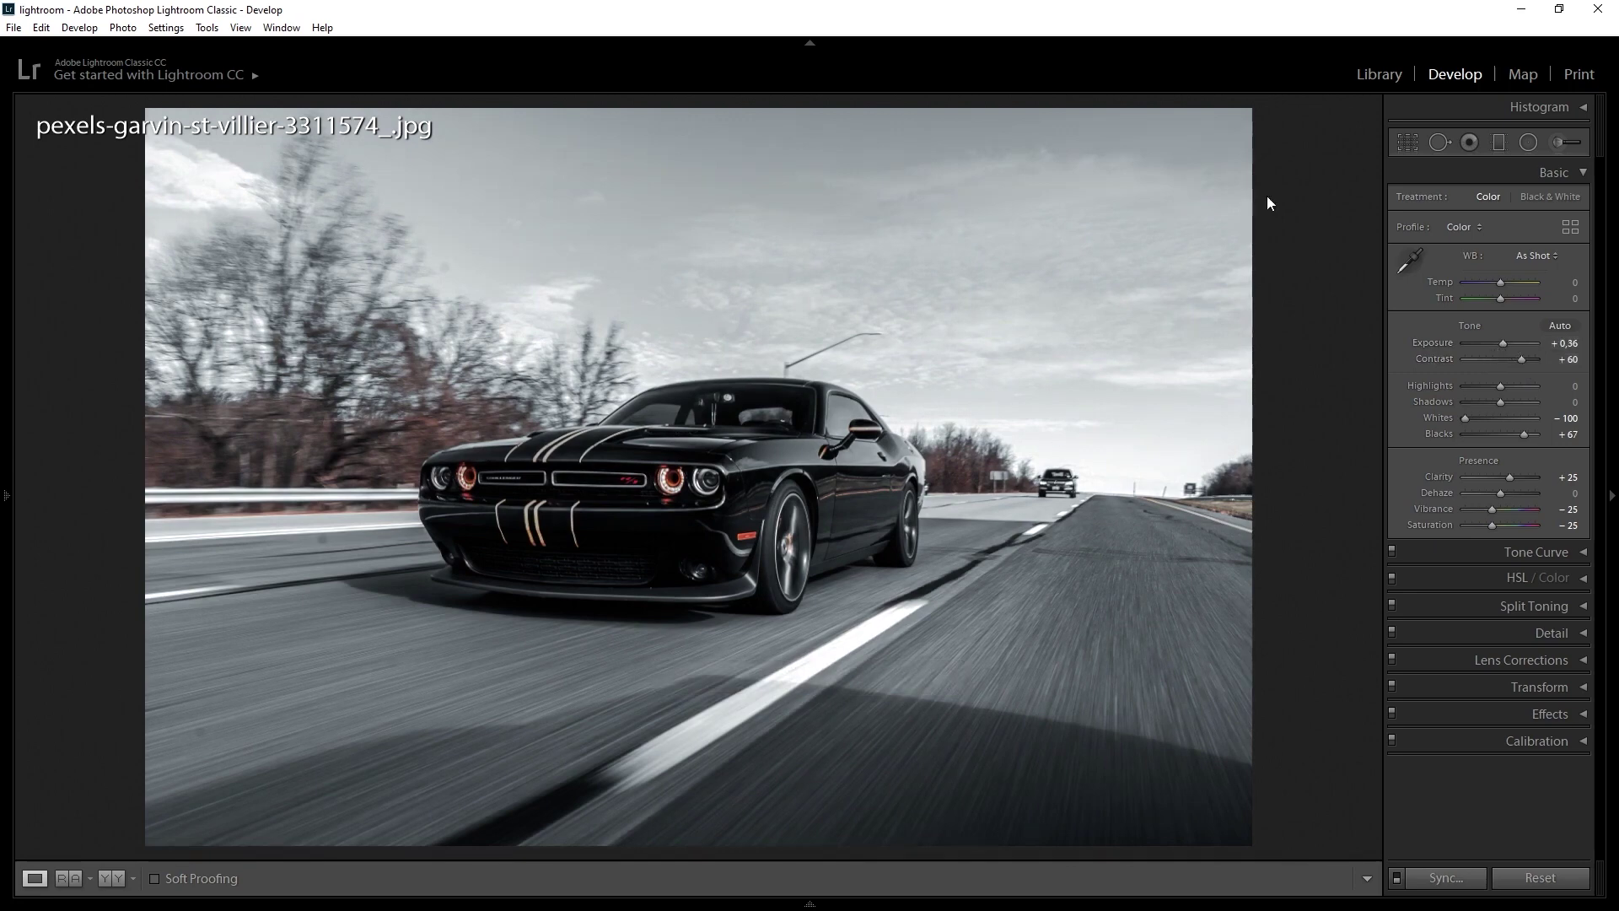
click(1383, 76)
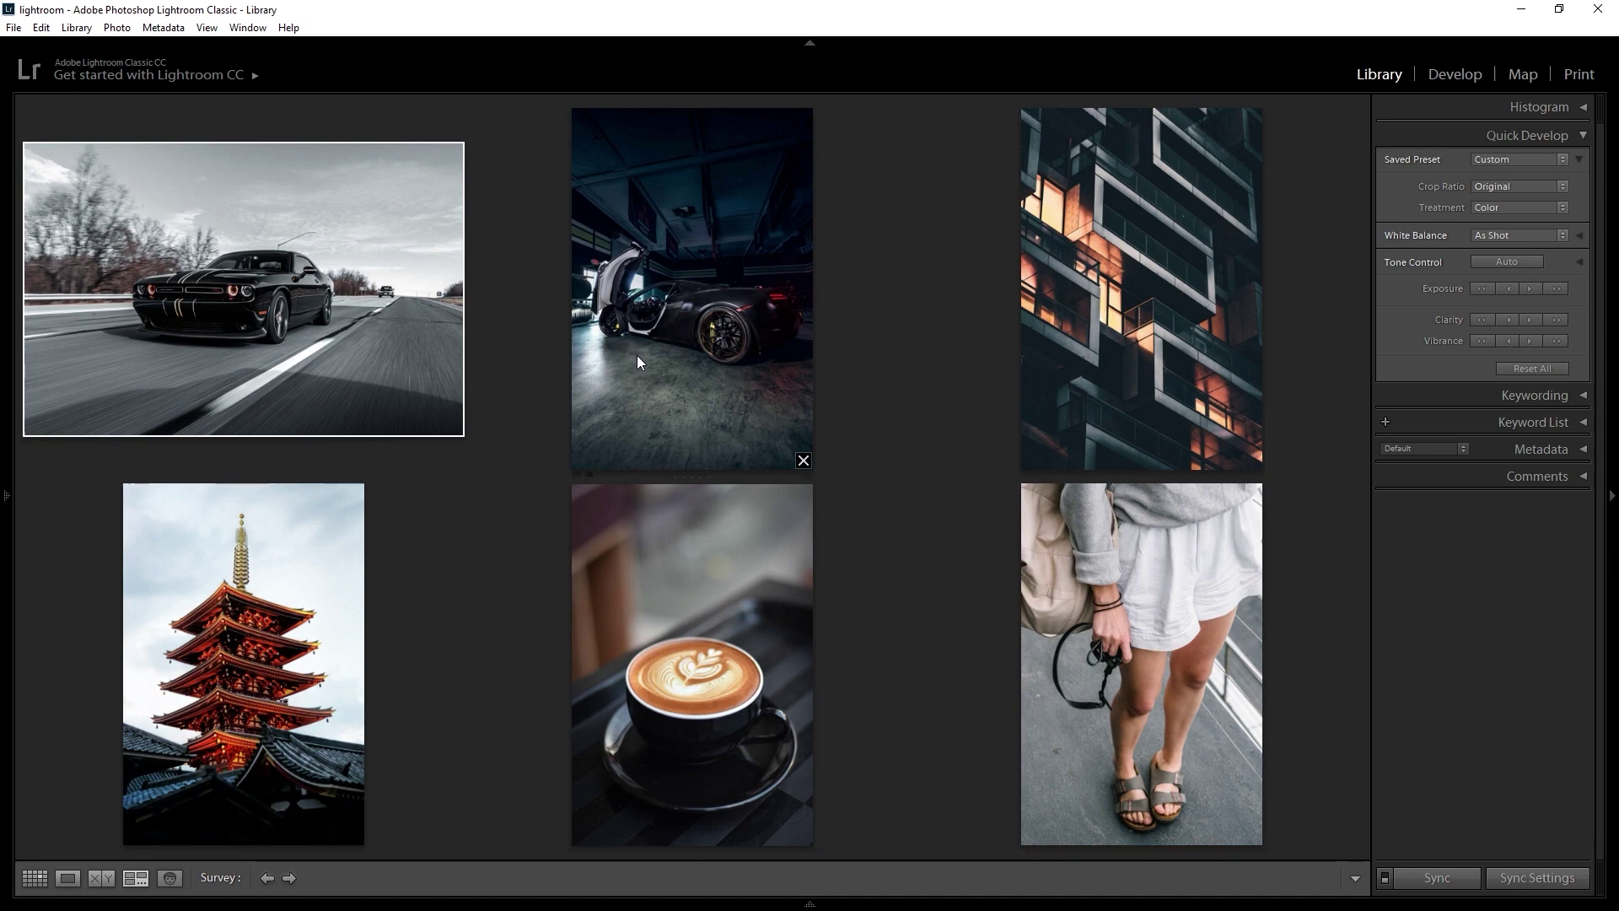
Select the garage supercar photo and switch to the Grid view of all six photos
mouse_move(691, 288)
click(655, 434)
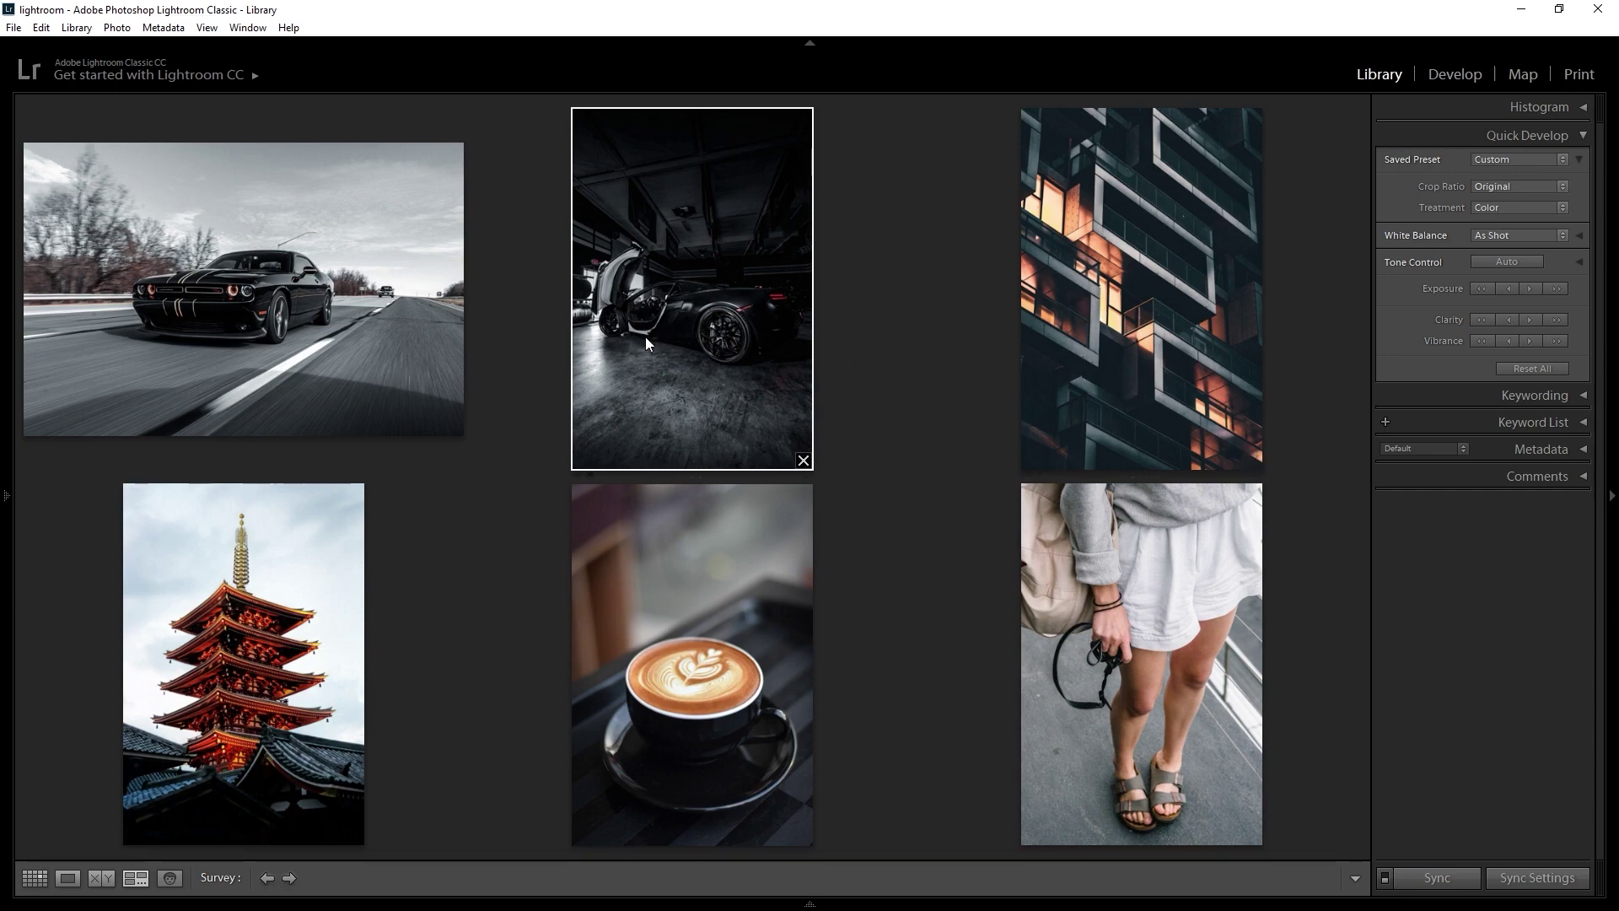
key(g)
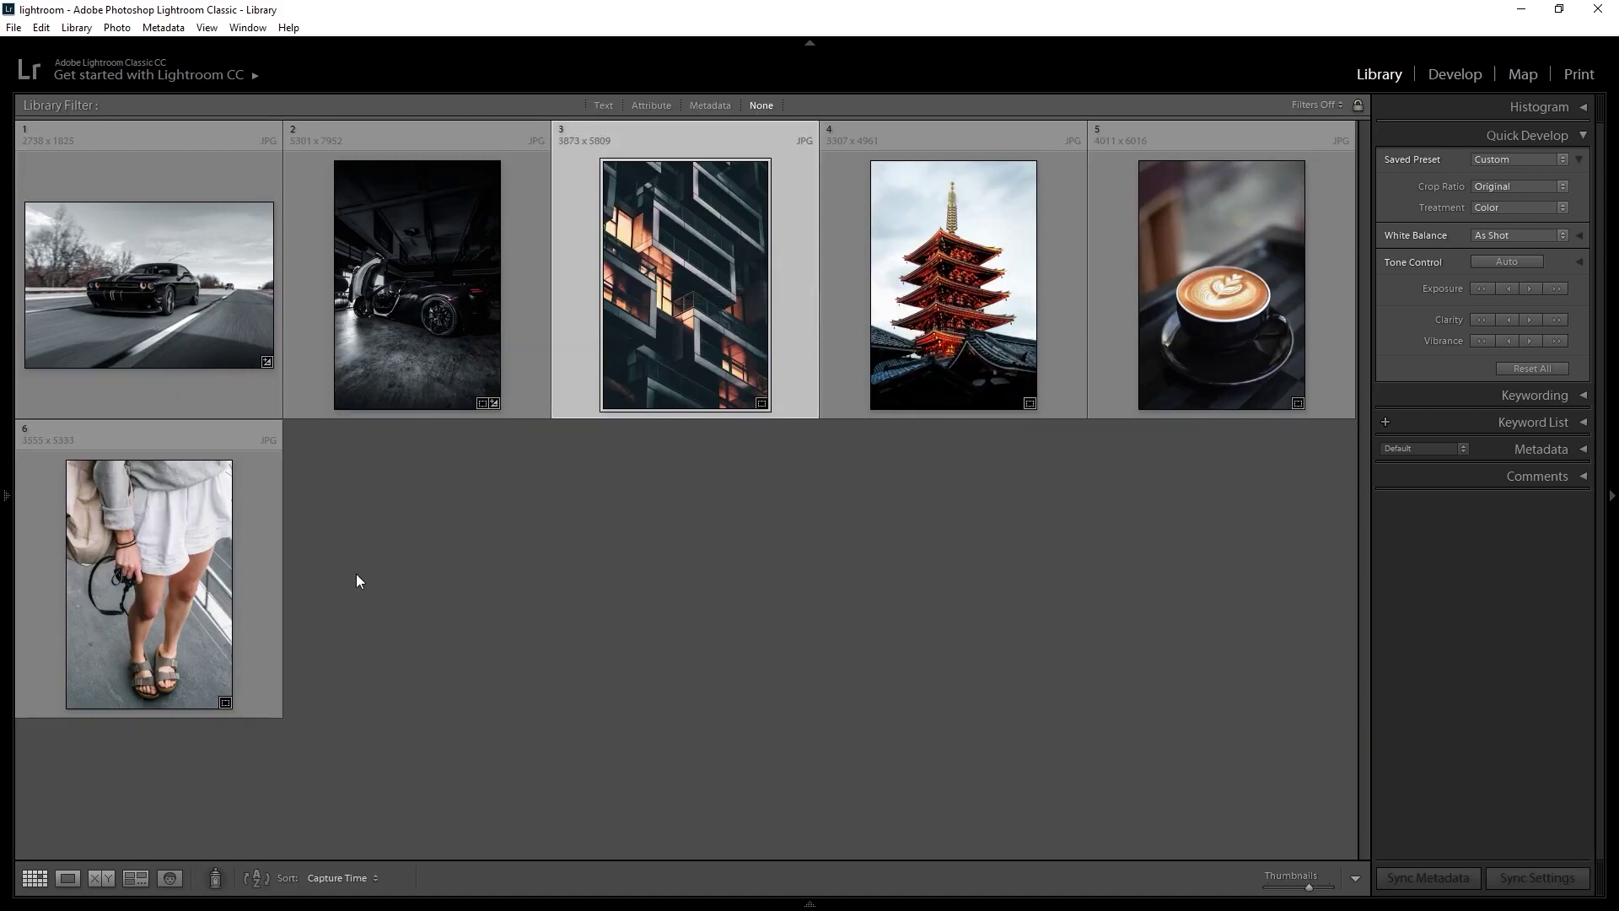
Sync the car photo's settings onto photos 3–6, then deselect and select all six
shift+click(103, 578)
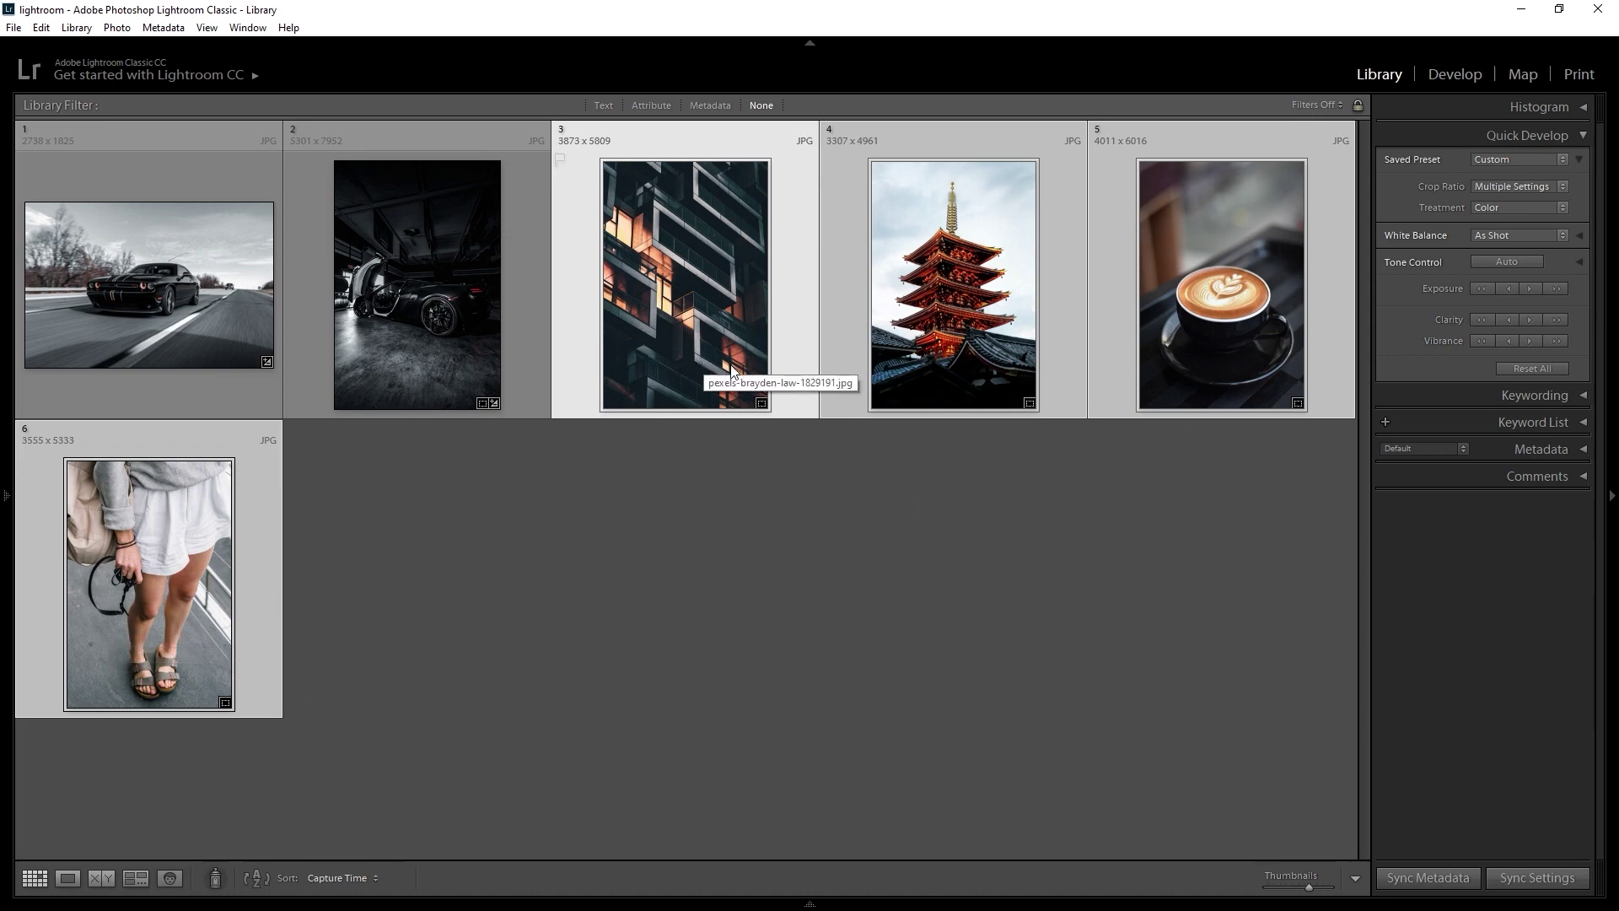
key(alt)
key(ctrl+alt+v)
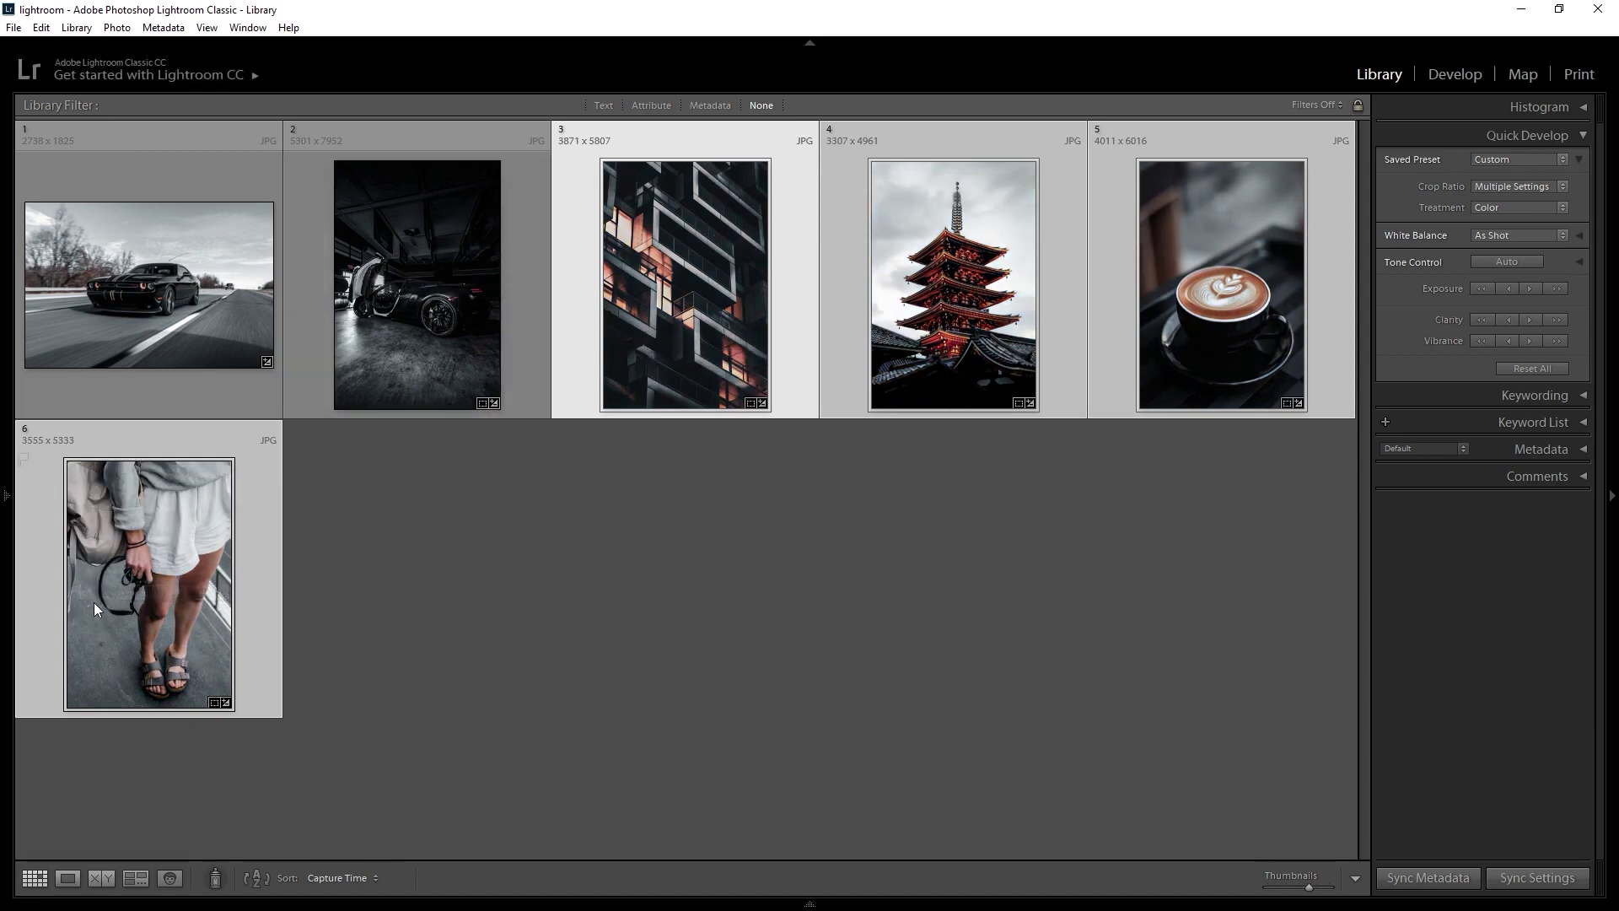
key(ctrl+d)
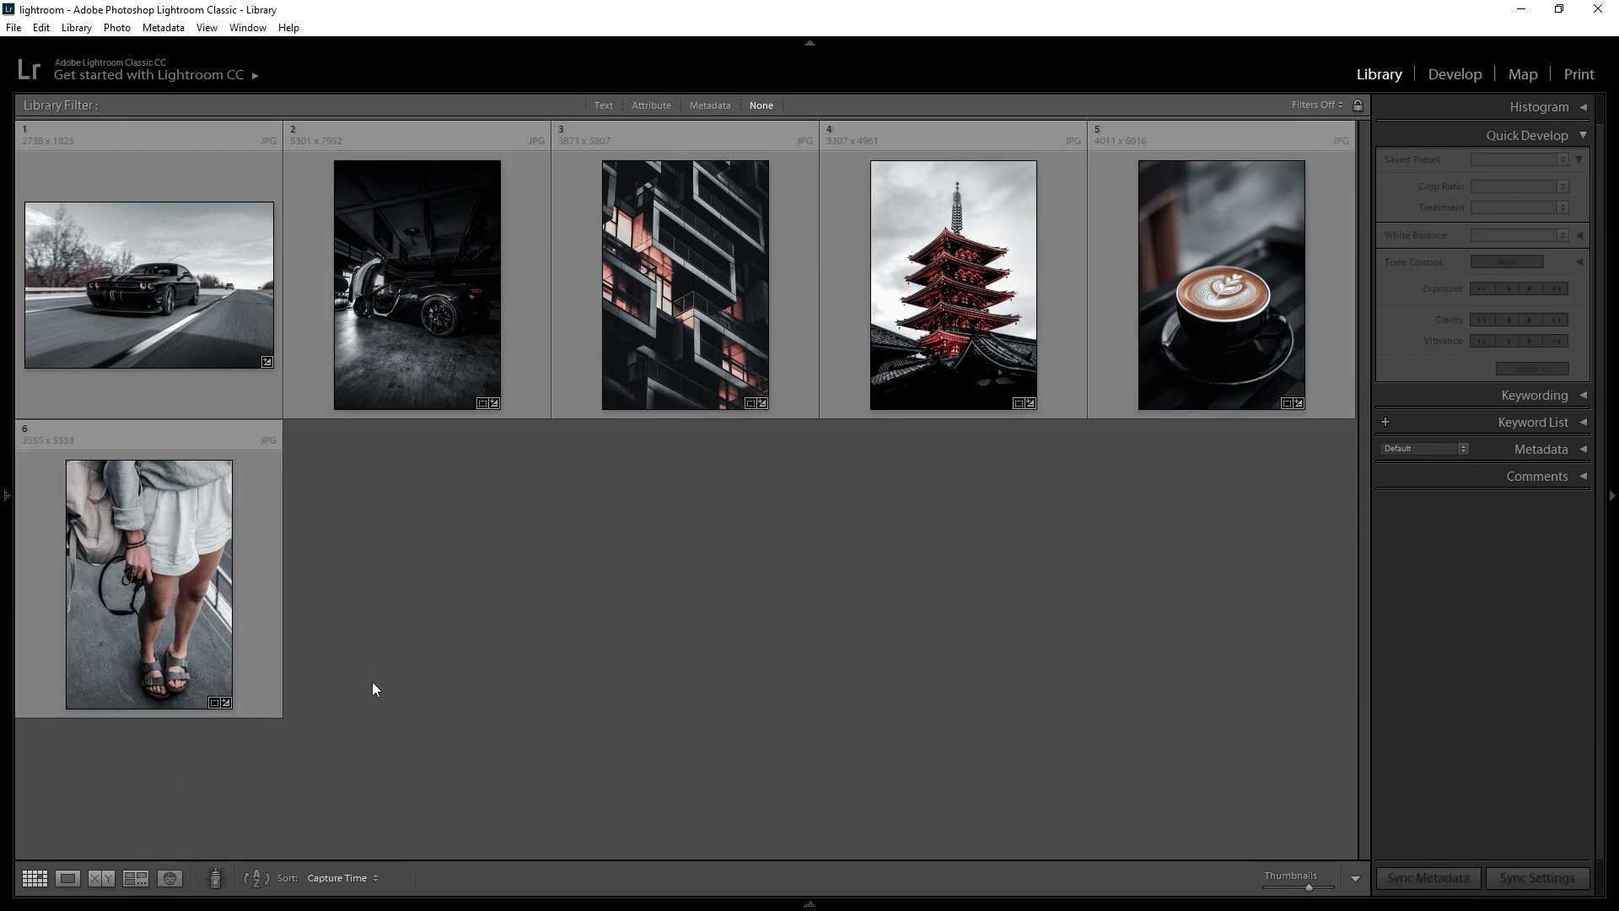
key(ctrl+a)
click(133, 880)
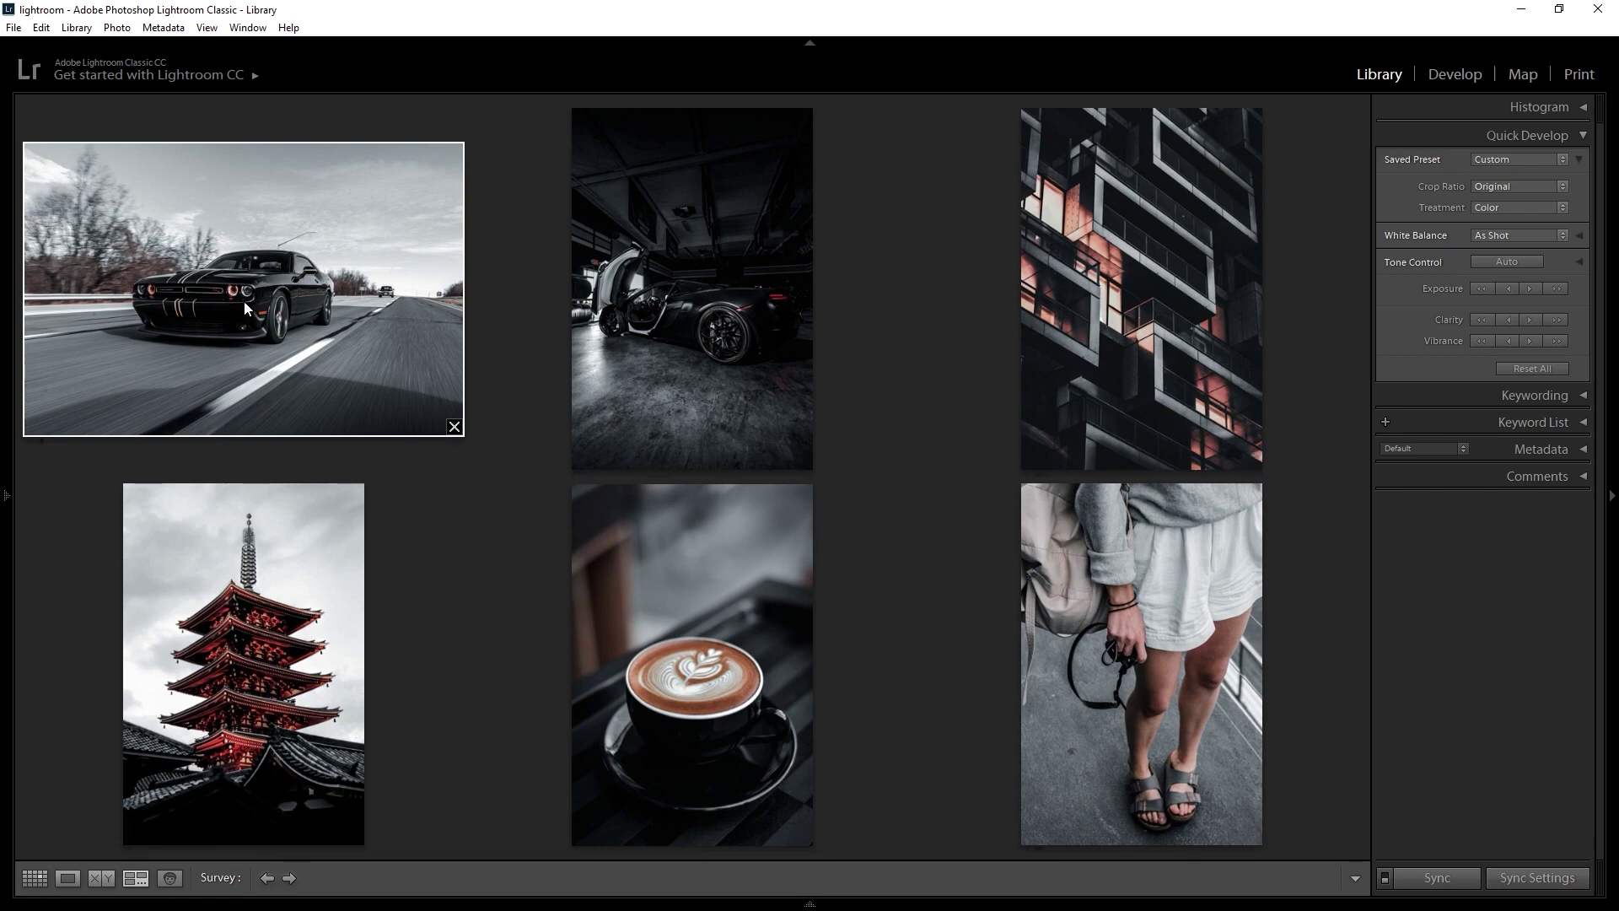
Crop the highway car photo to a portrait 2 x 3 frame centred on the car
click(1456, 80)
key(e)
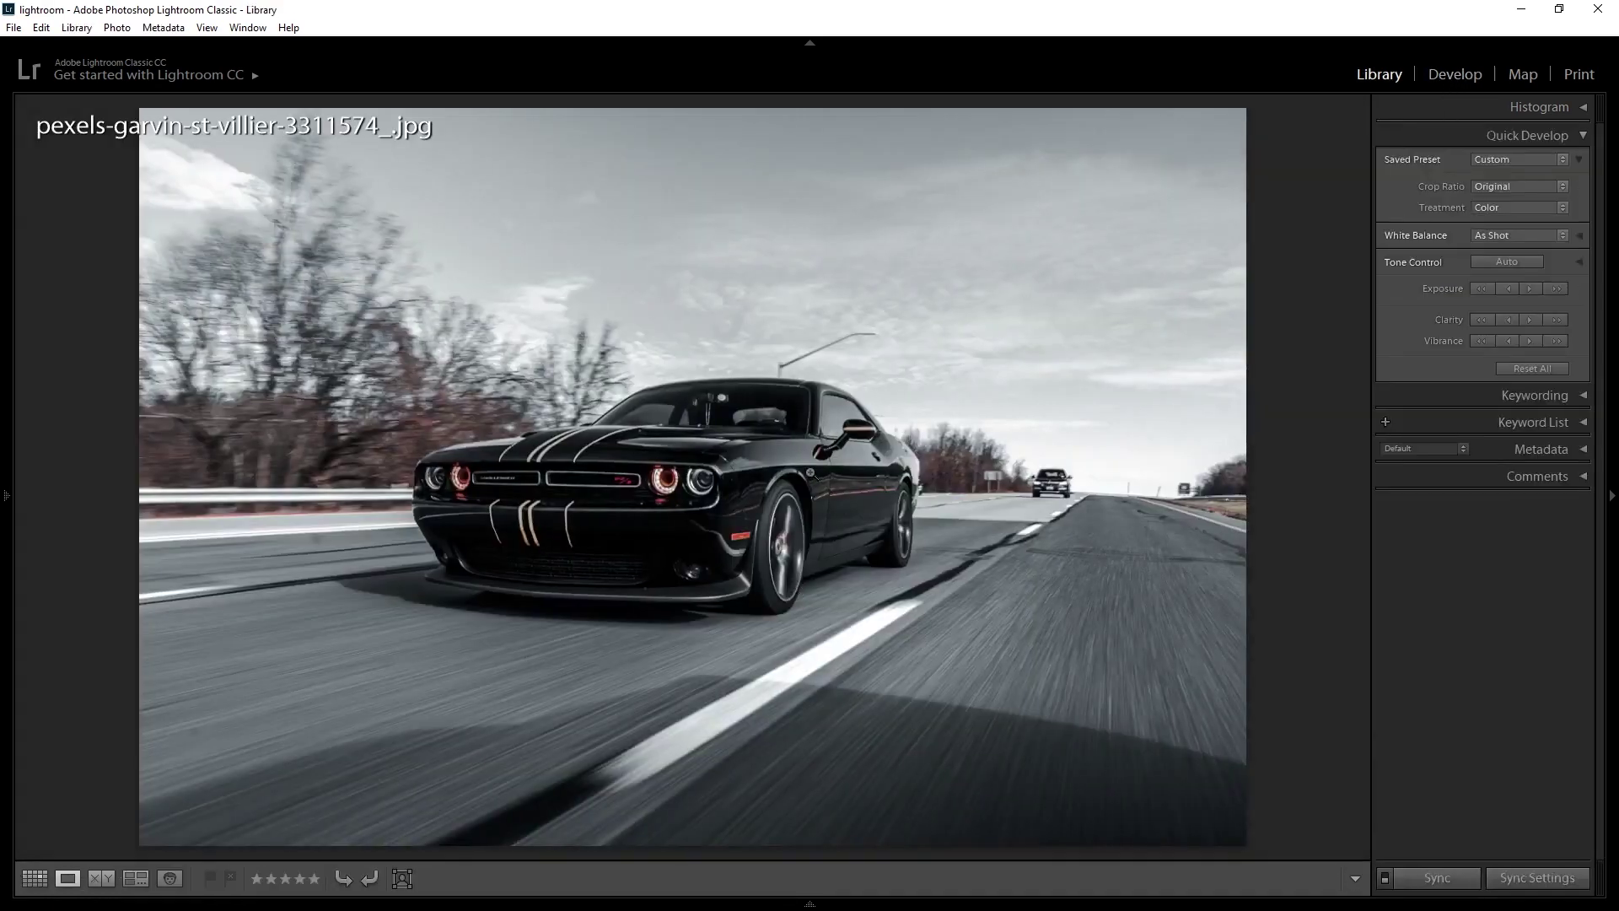
key(r)
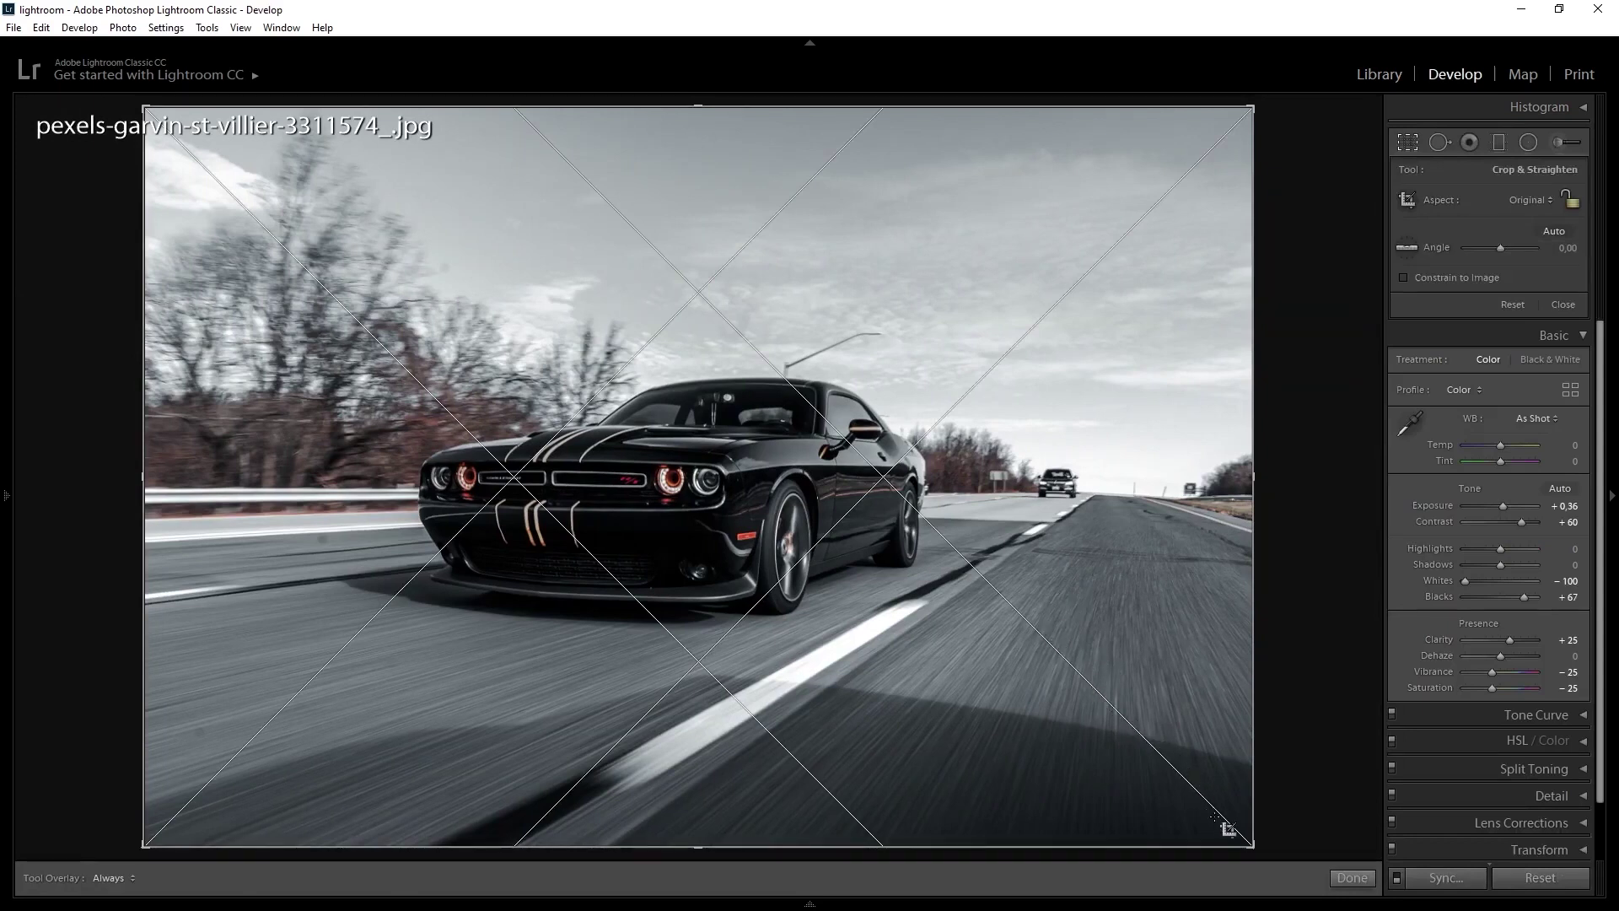
click(1536, 201)
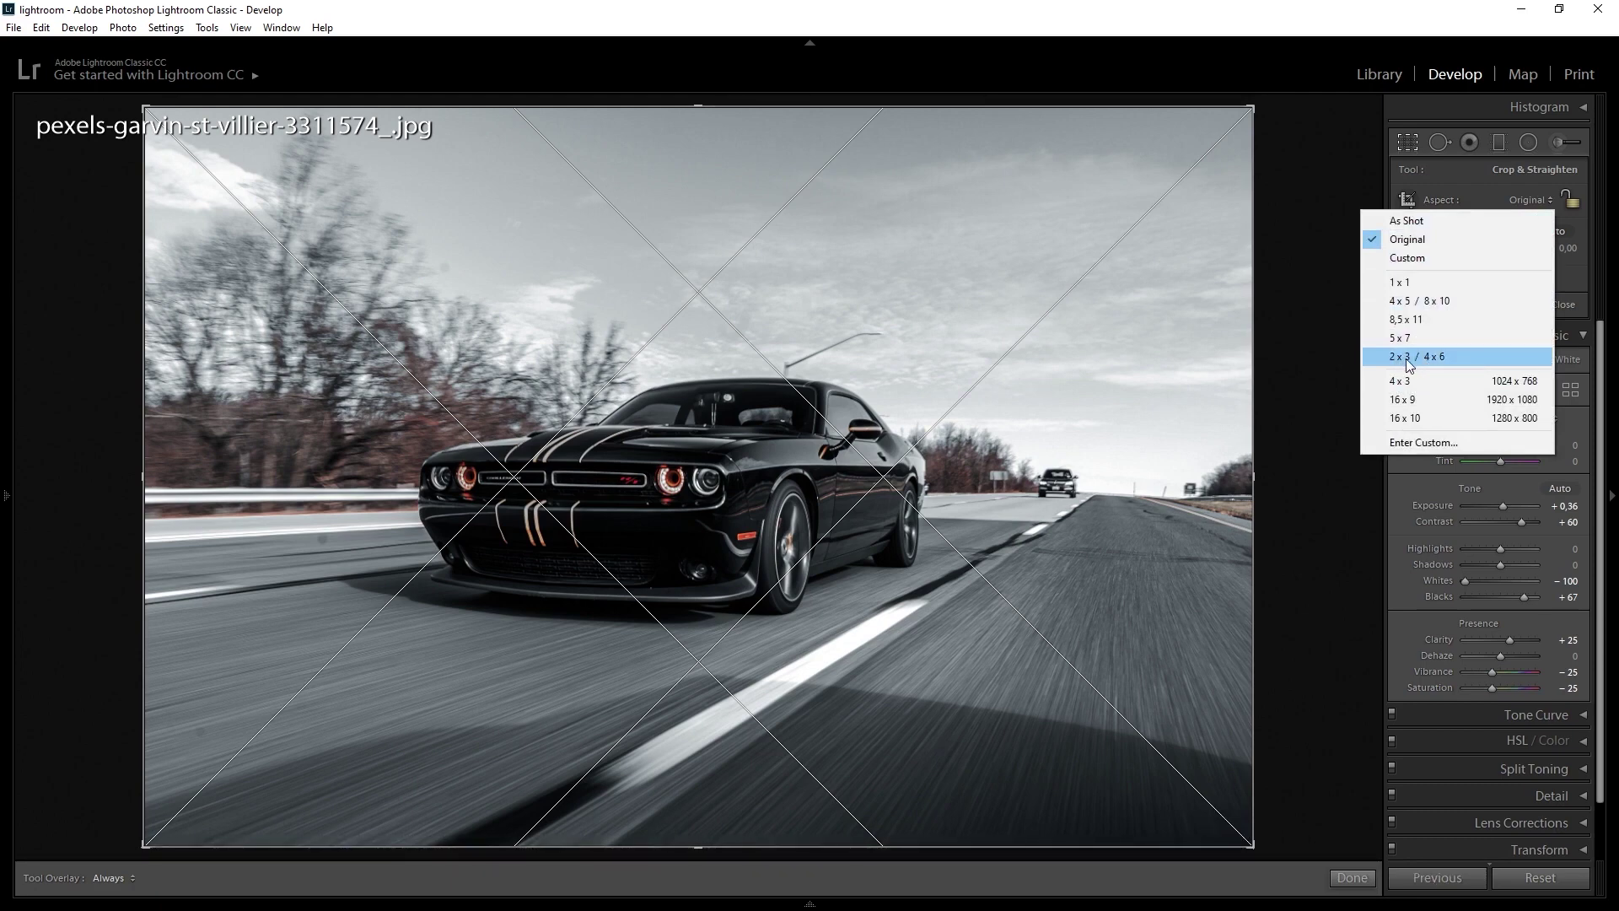
click(1407, 360)
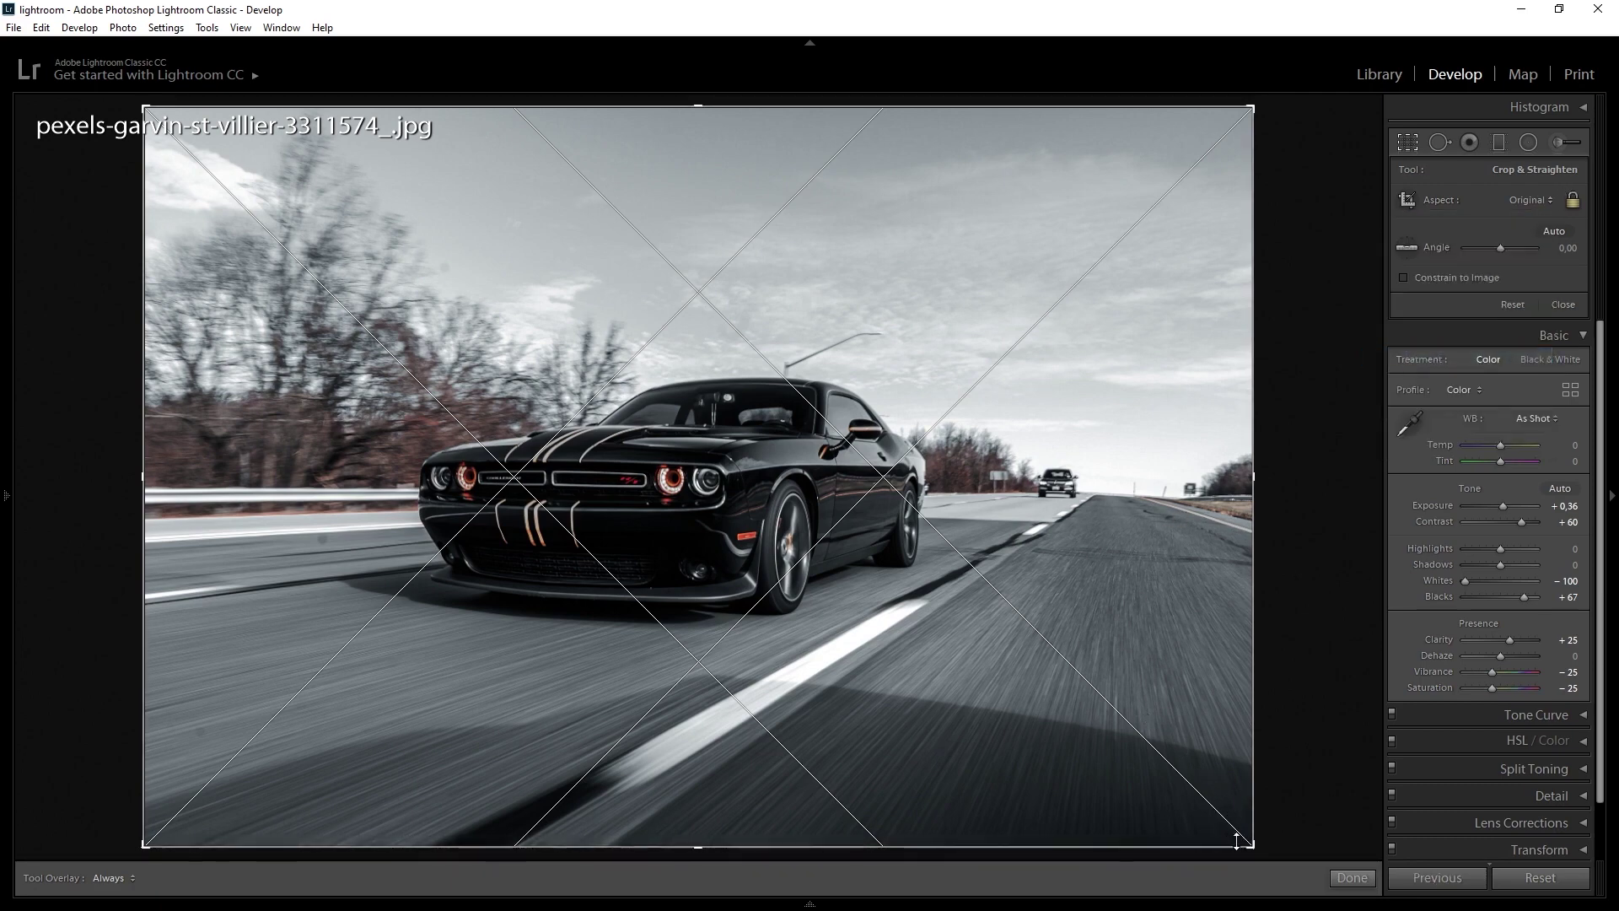
drag(1237, 841, 1016, 867)
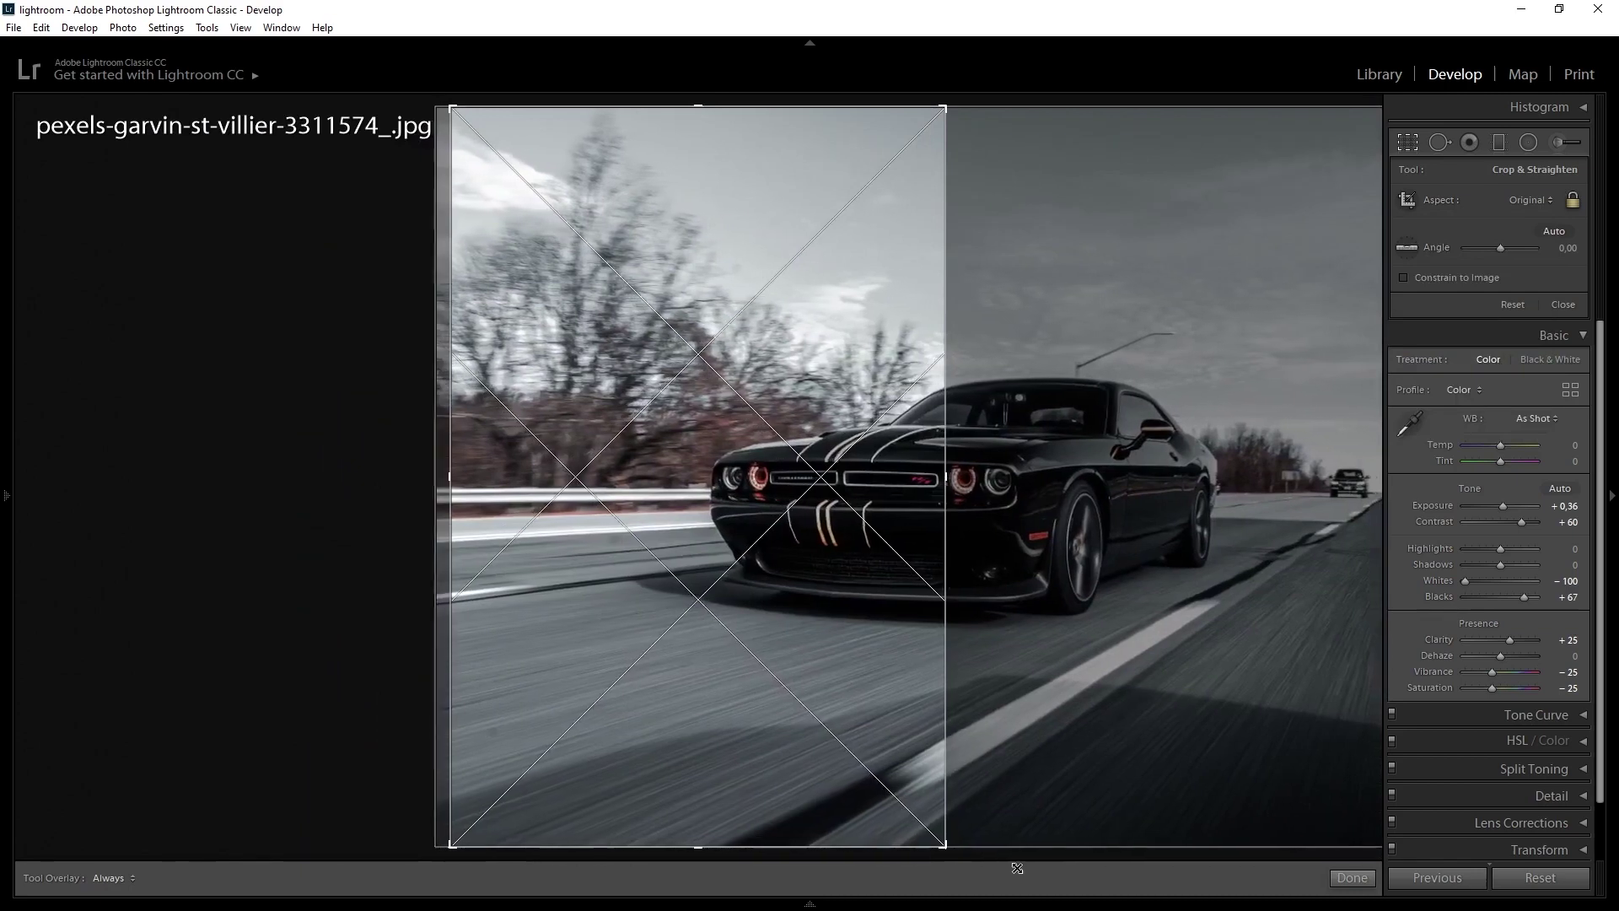
mouse_move(487, 571)
mouse_down()
mouse_move(525, 573)
mouse_move(326, 591)
mouse_up()
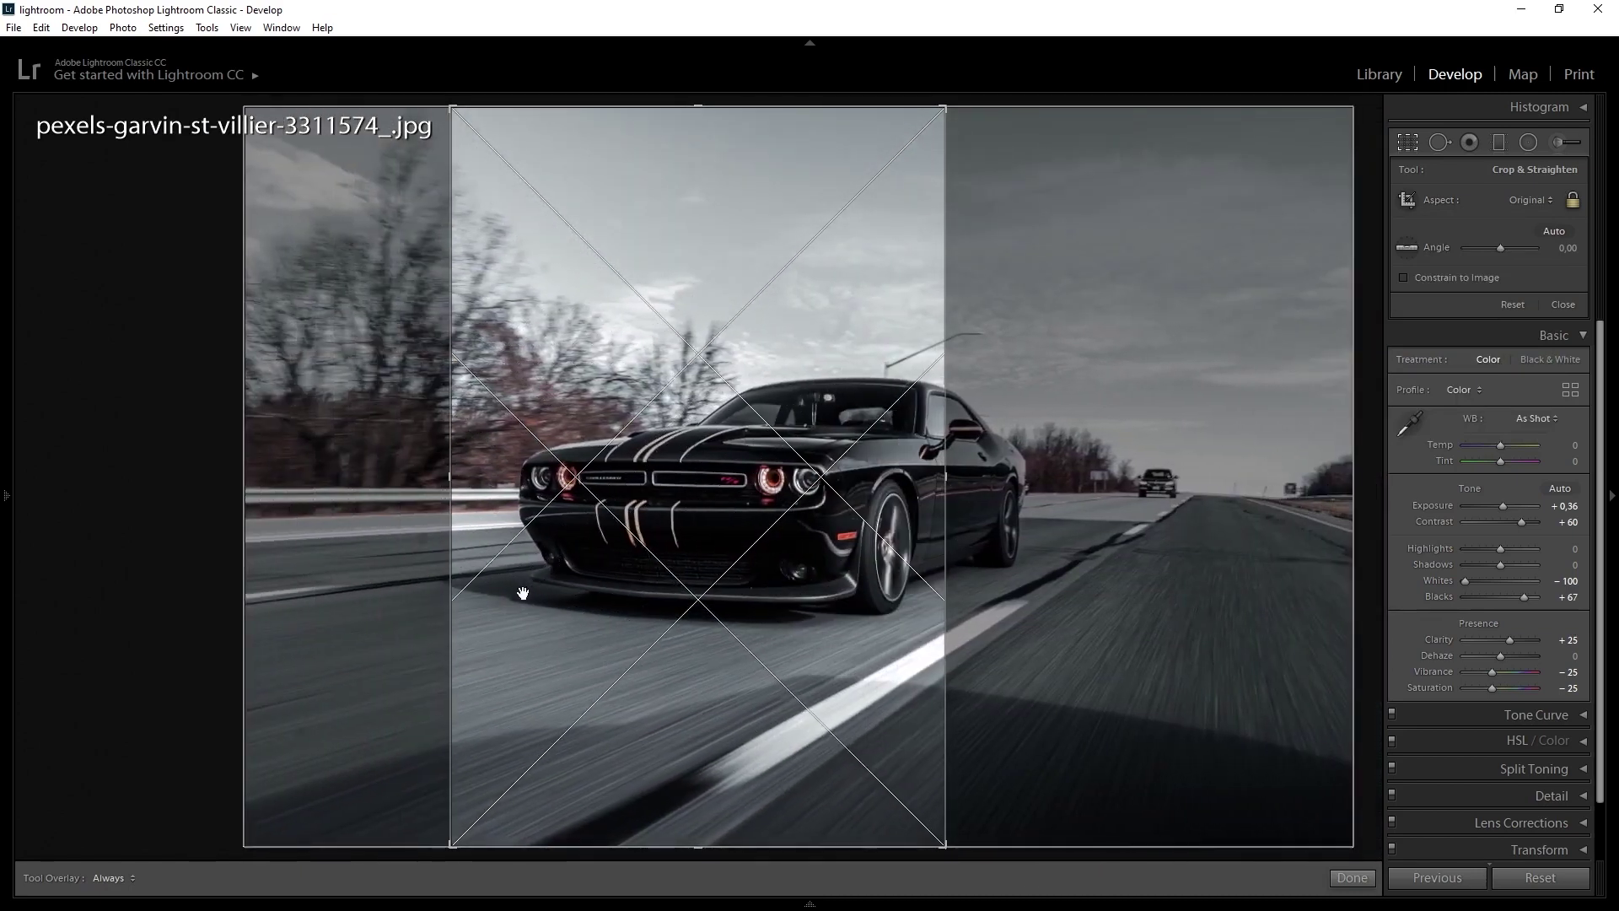
key(Return)
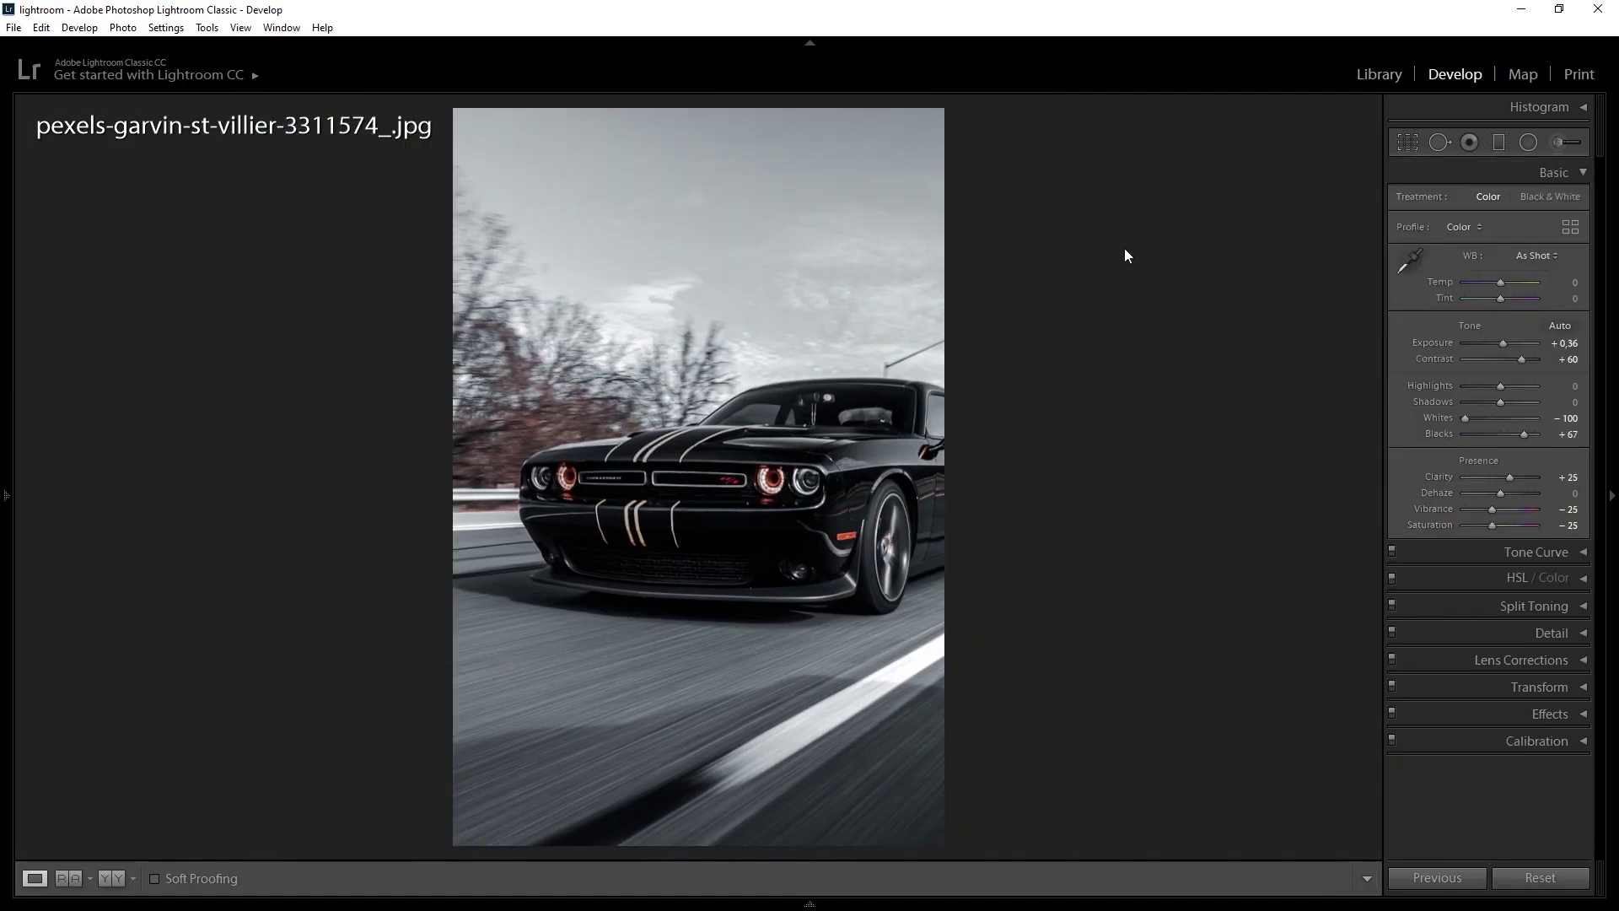
click(1379, 75)
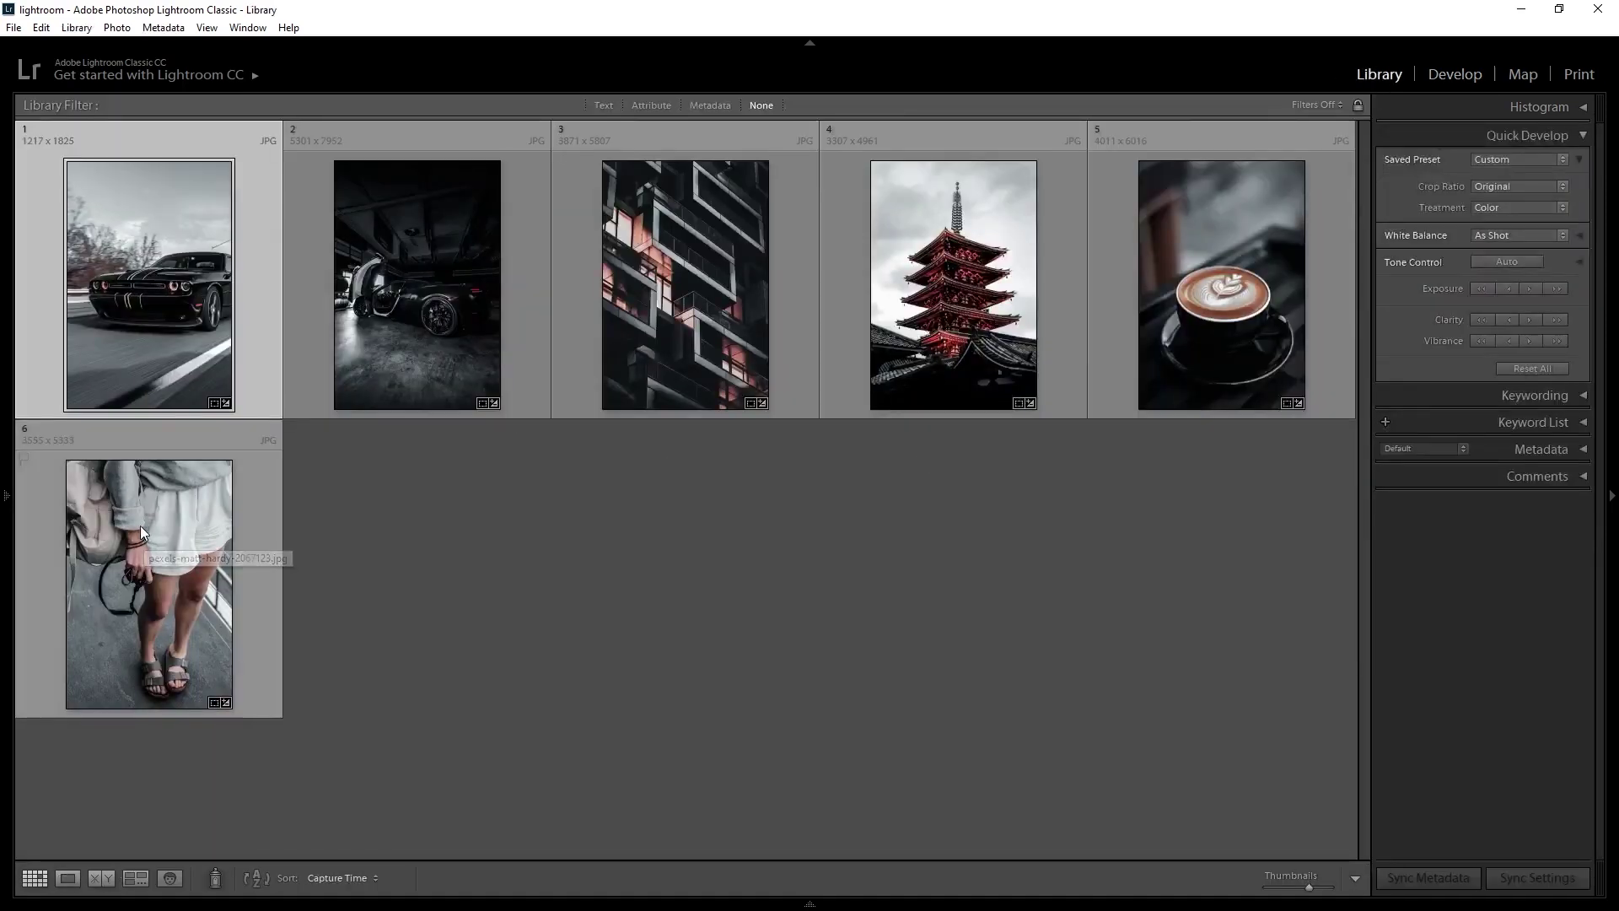
Survey all six photos, browse them full size, and open the building photo in Develop
key(ctrl+a)
click(136, 878)
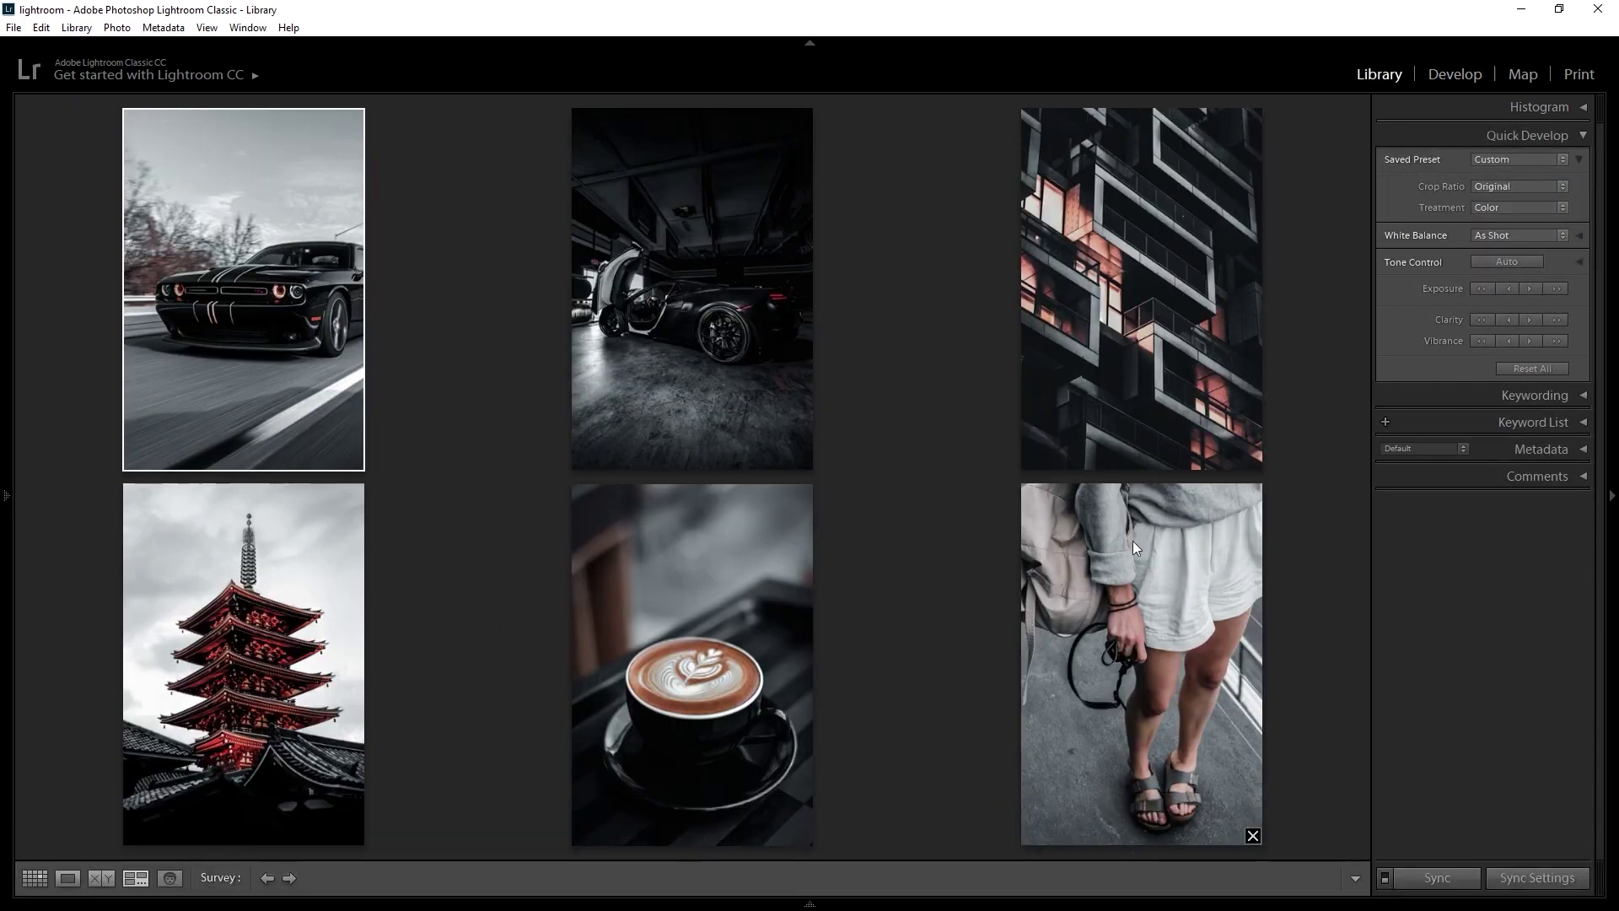
click(1612, 498)
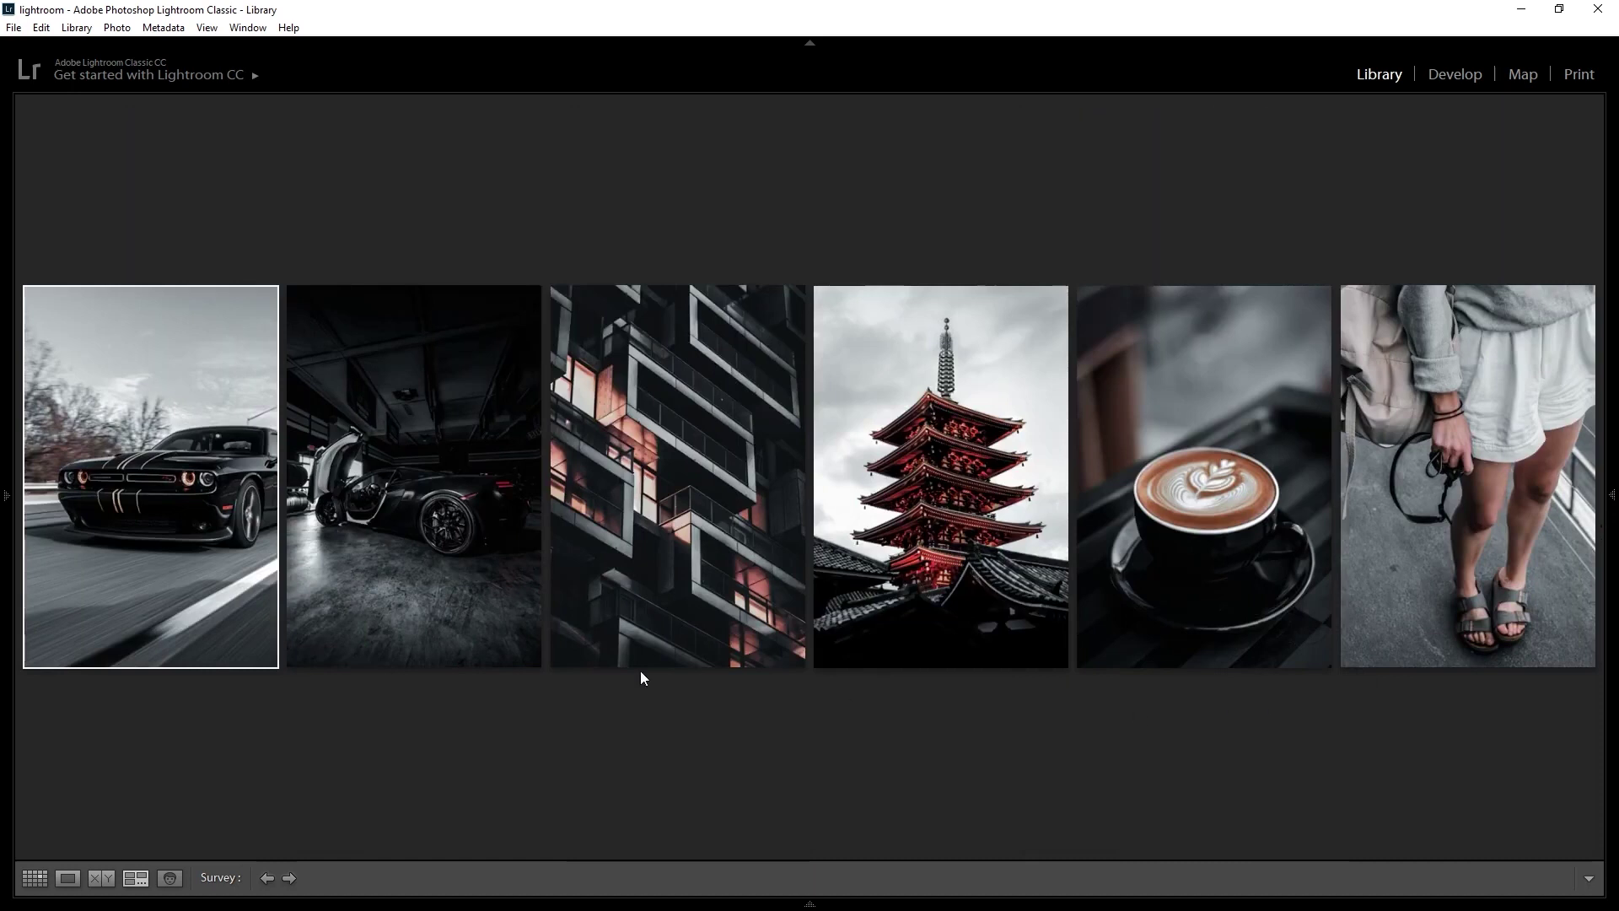
key(e)
key(Right)
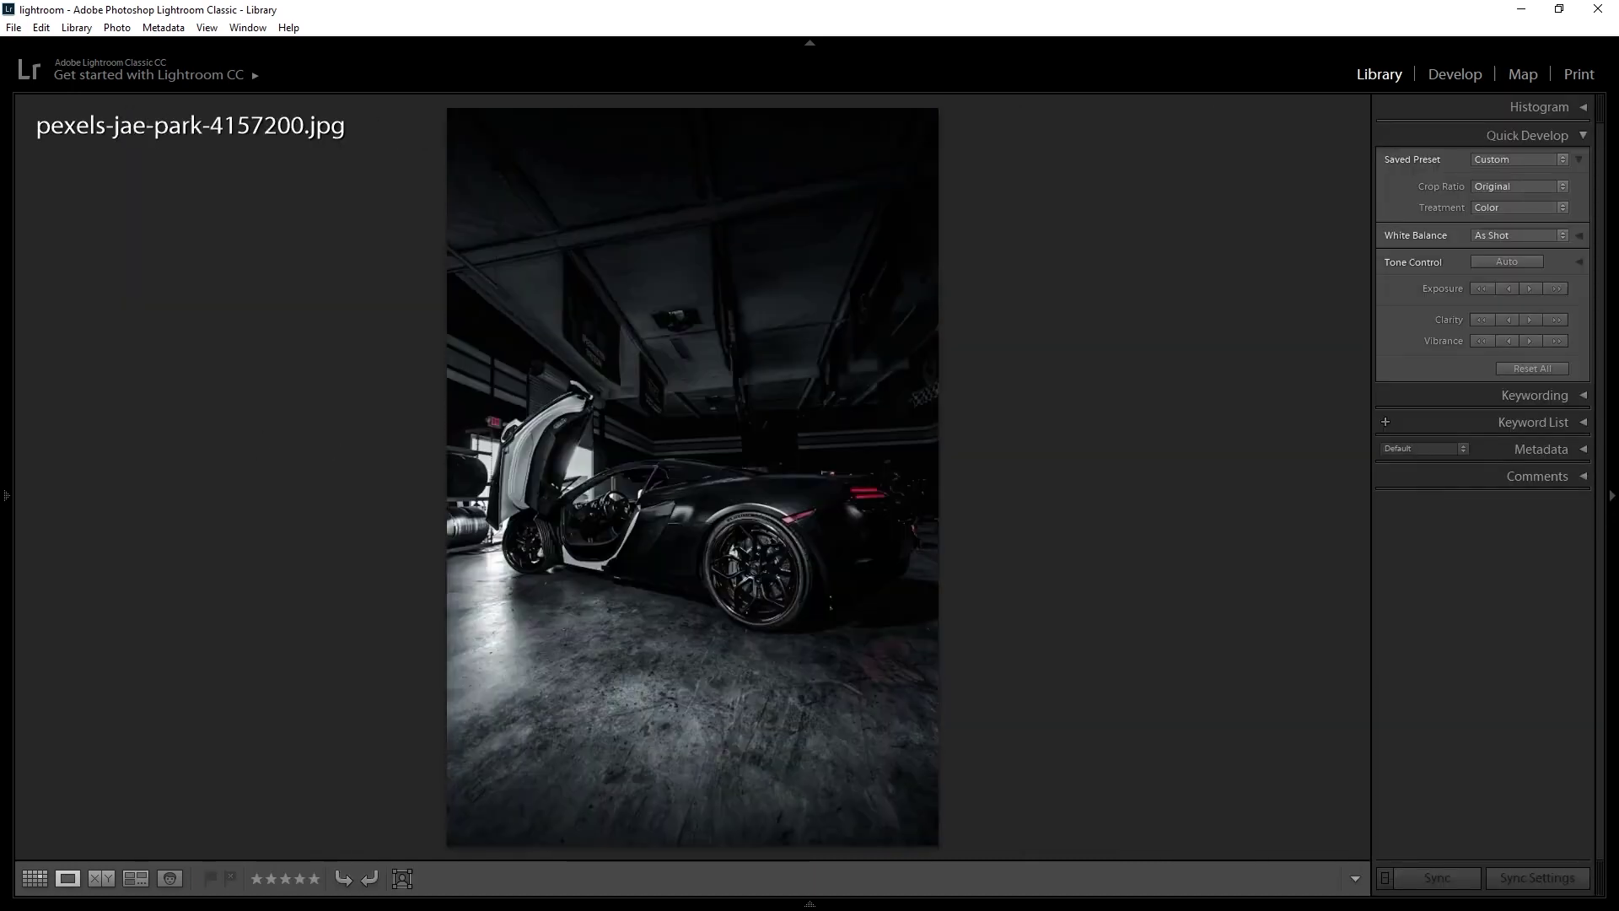
key(Right)
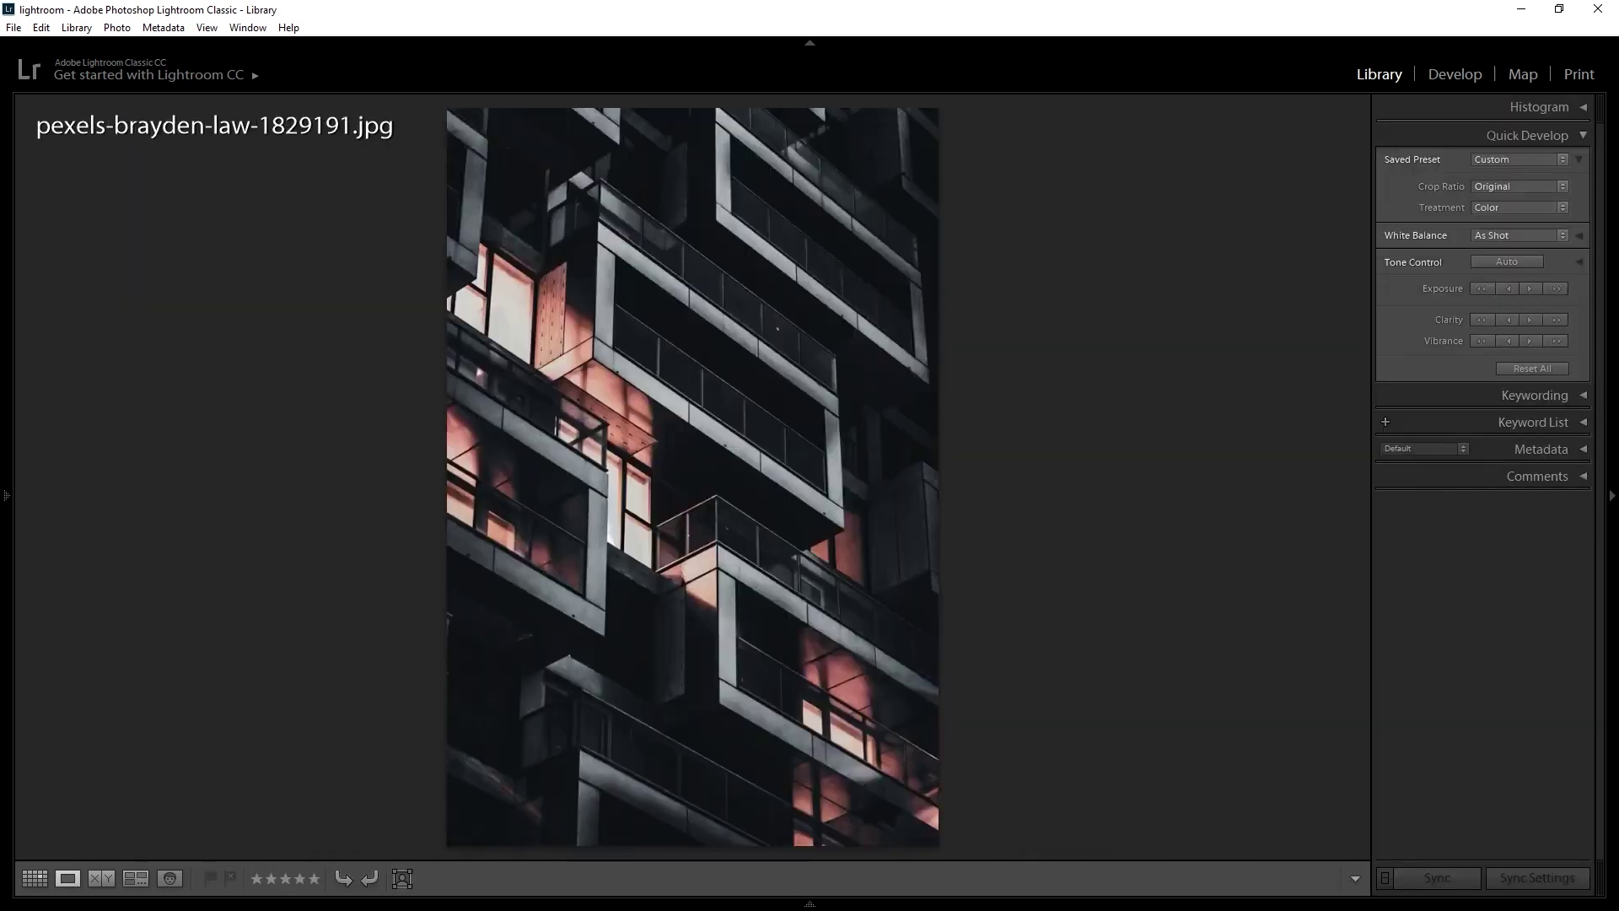
key(Right)
key(Left)
key(d)
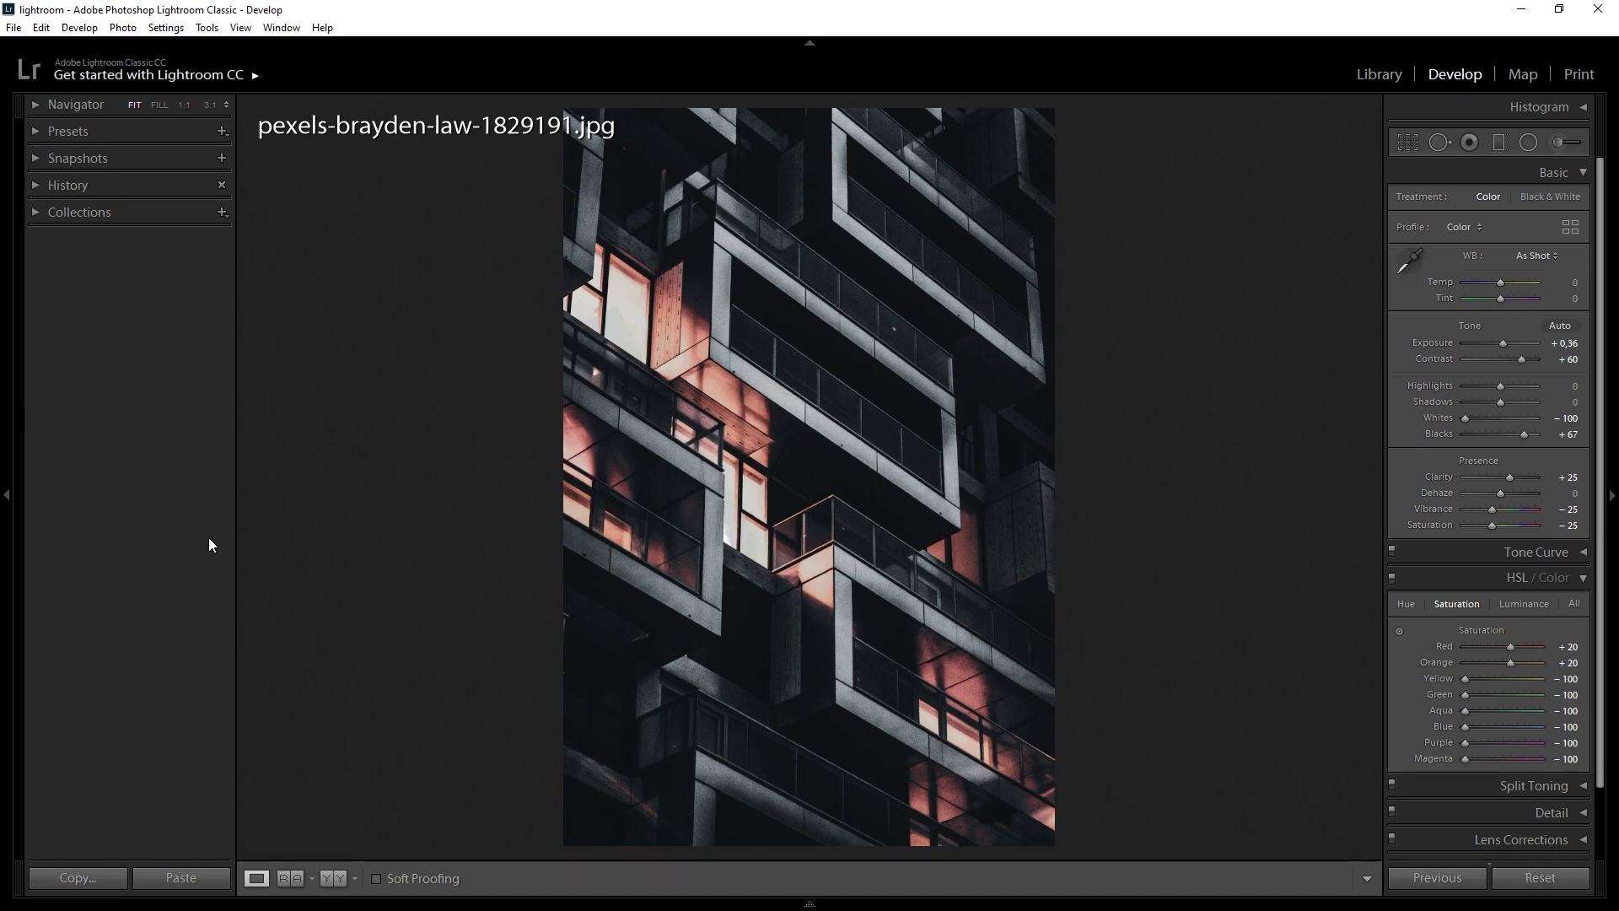
Create a develop preset 'Black' in User Presets, then reset the building photo's adjustments
click(222, 130)
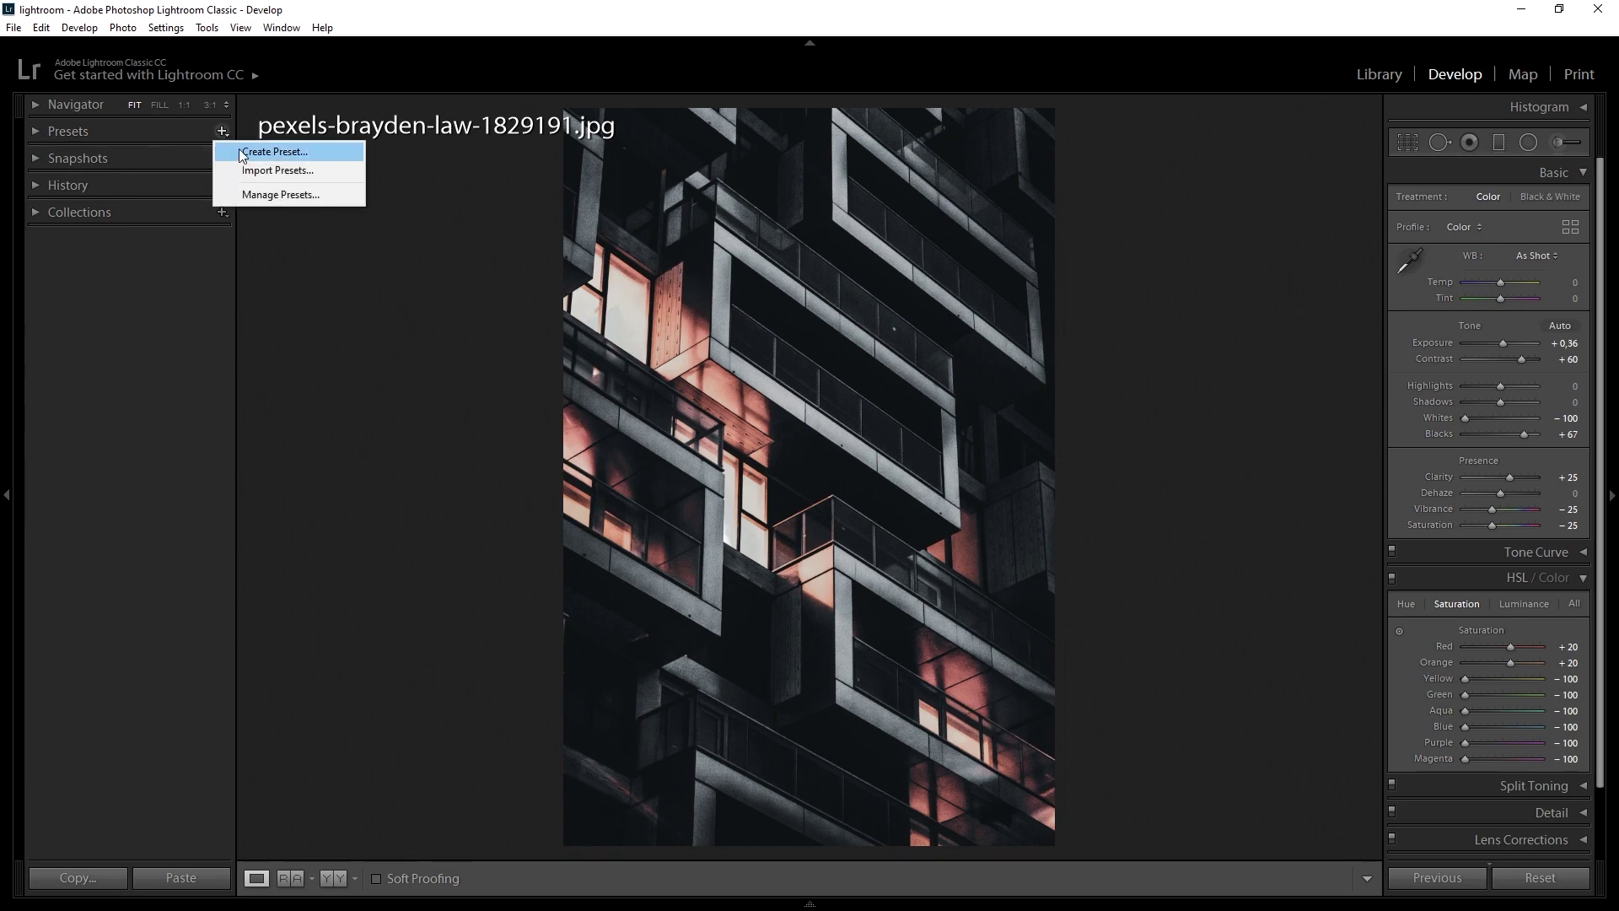
click(243, 151)
click(649, 287)
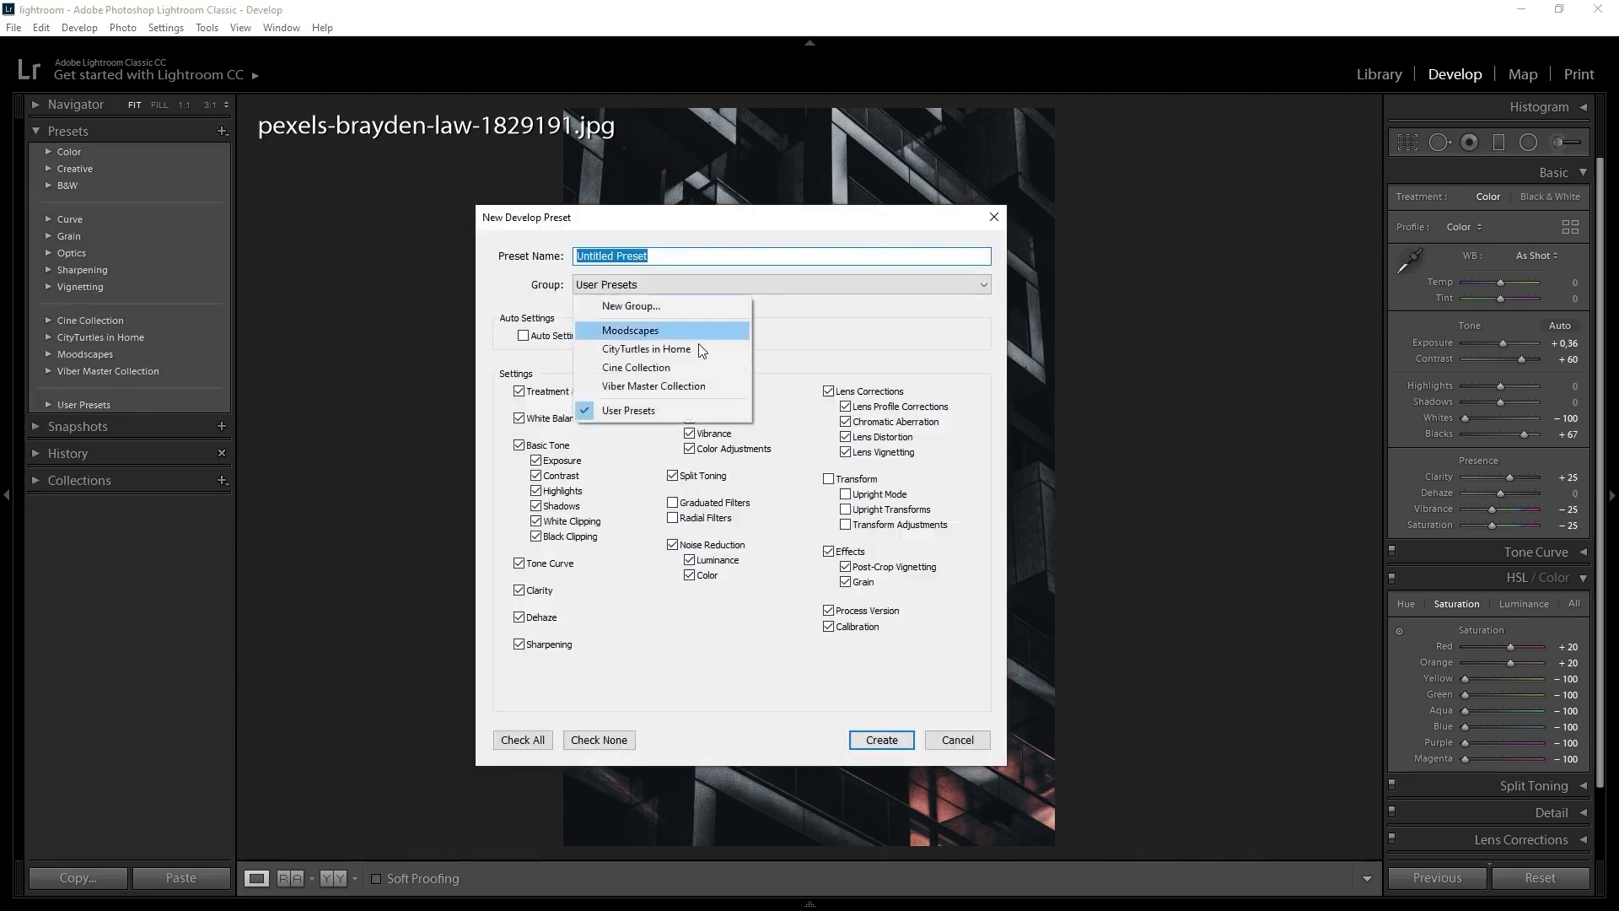
click(628, 410)
text(Black)
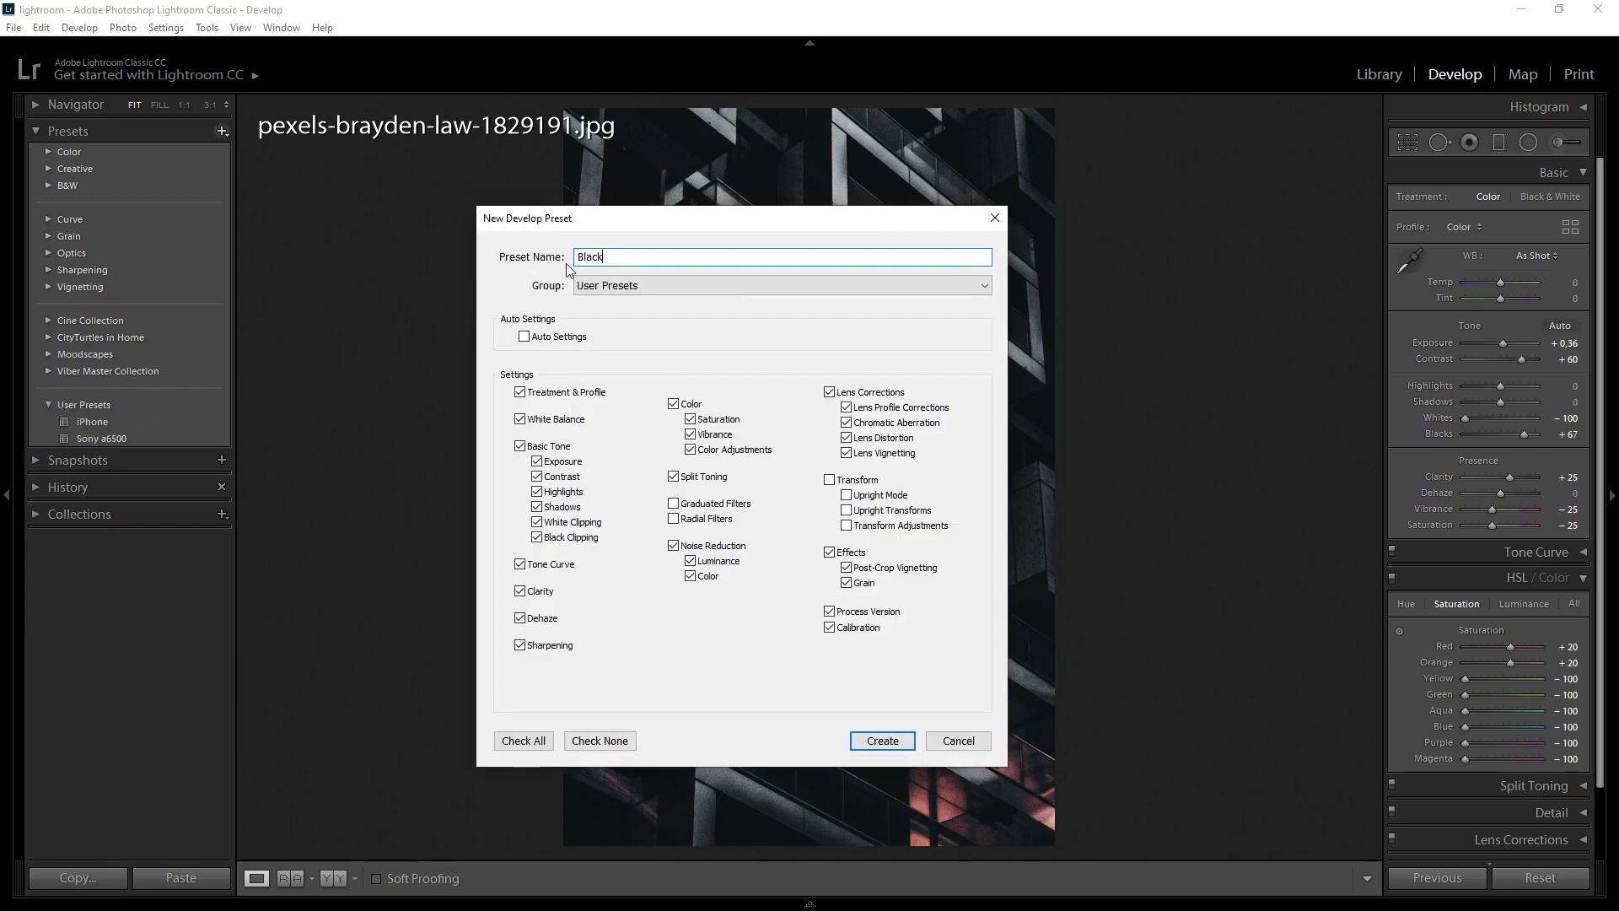
click(868, 743)
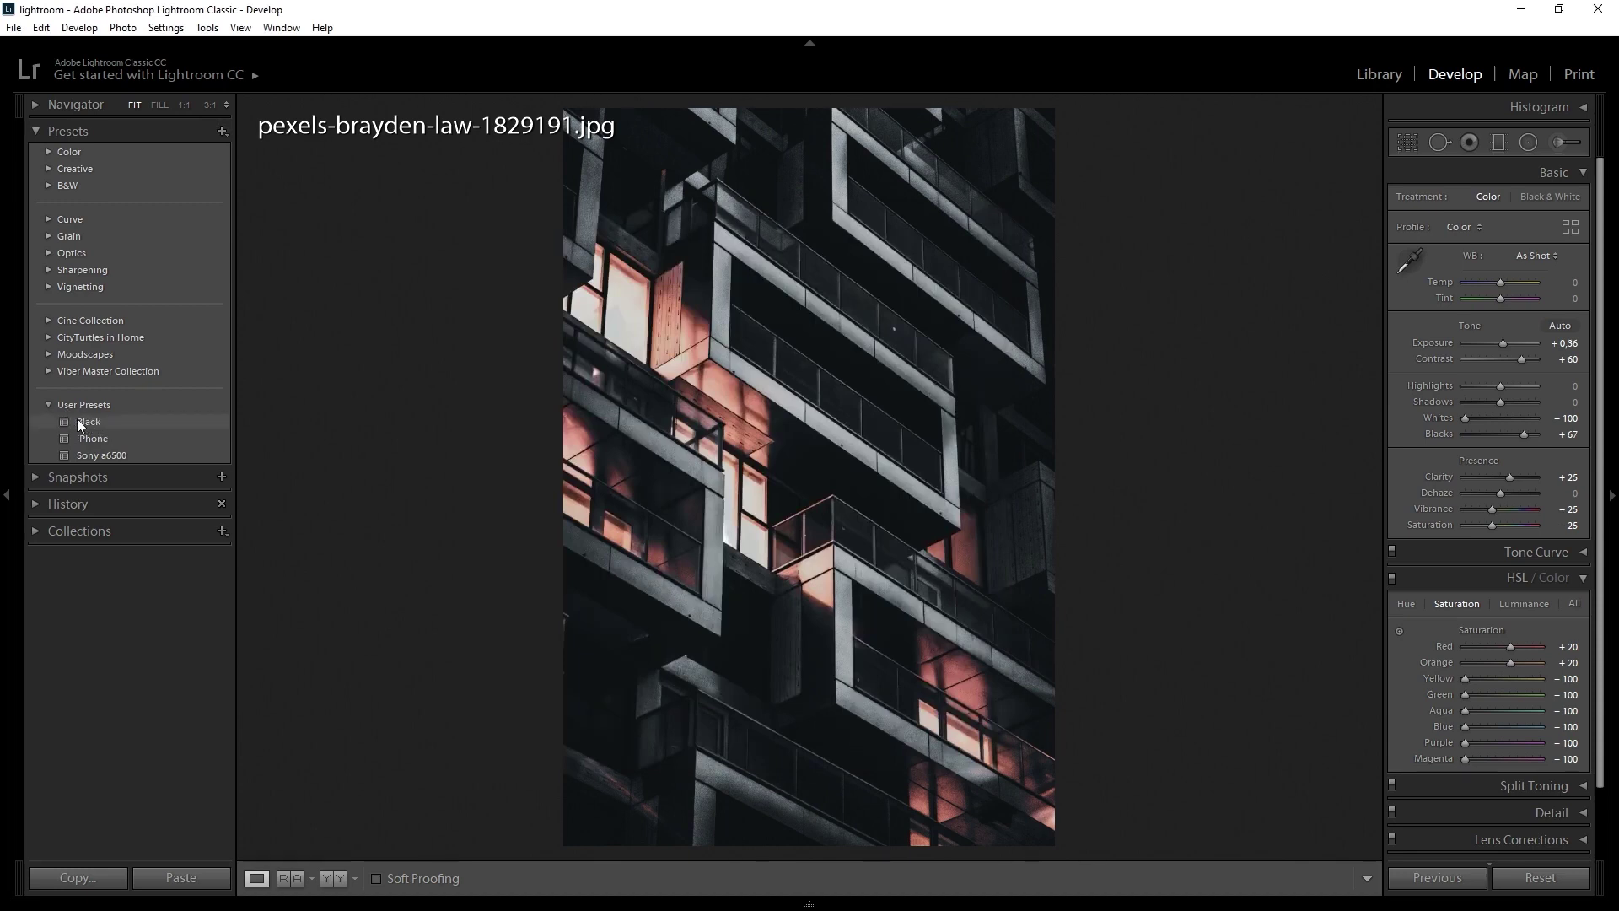
key(ctrl+shift+r)
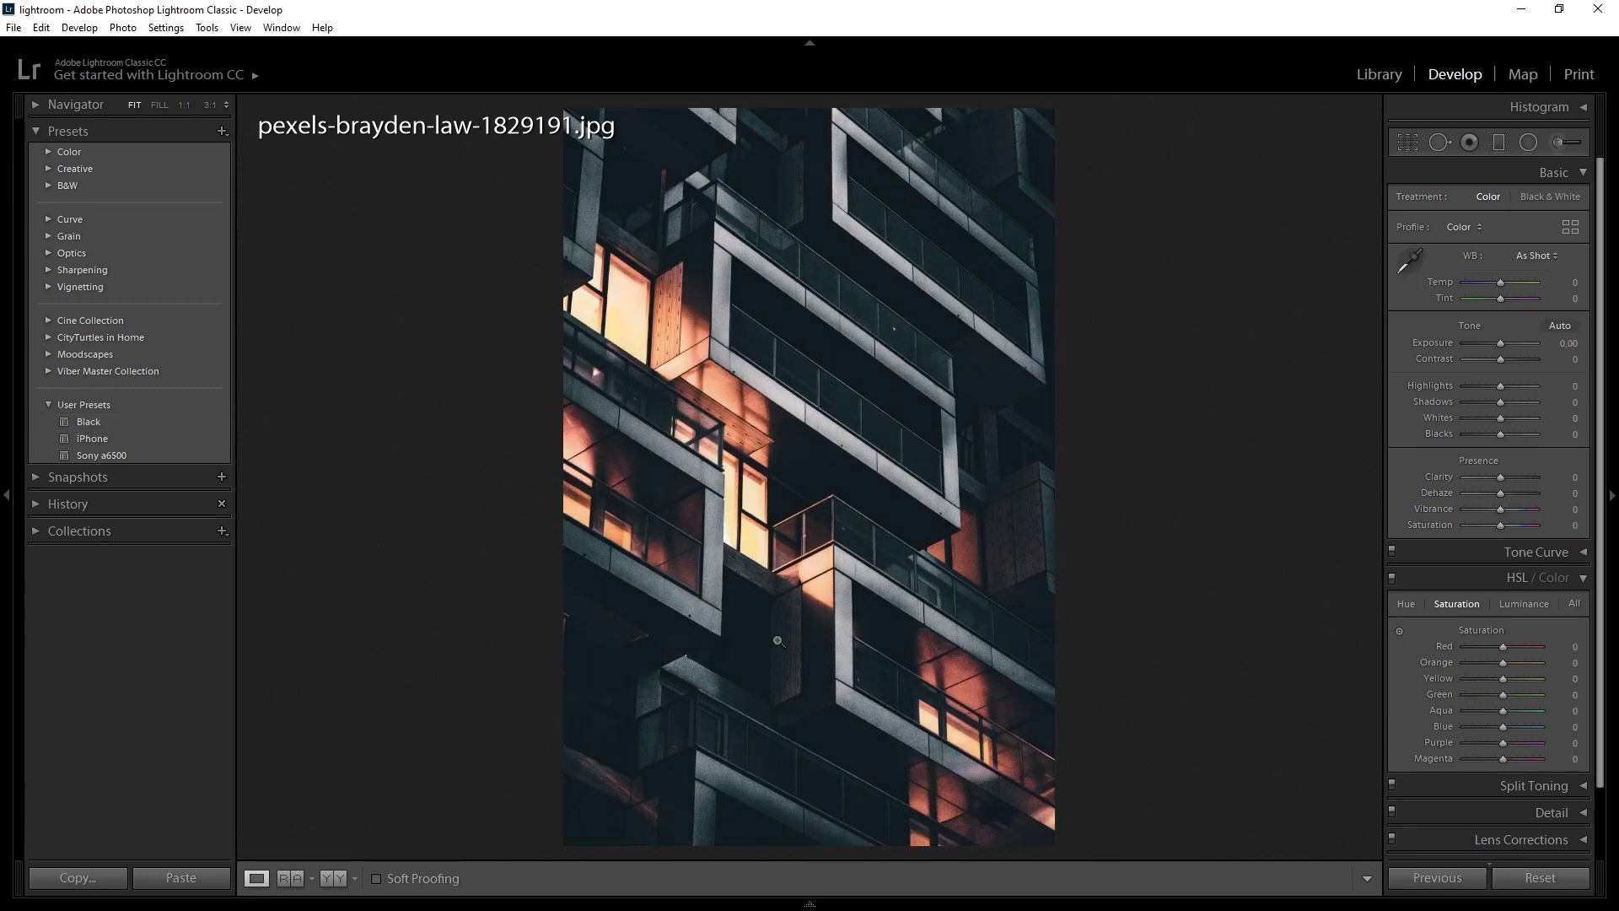
Apply the Black preset to the building photo, raise Contrast to +86, and show all six photos in Survey view
click(80, 422)
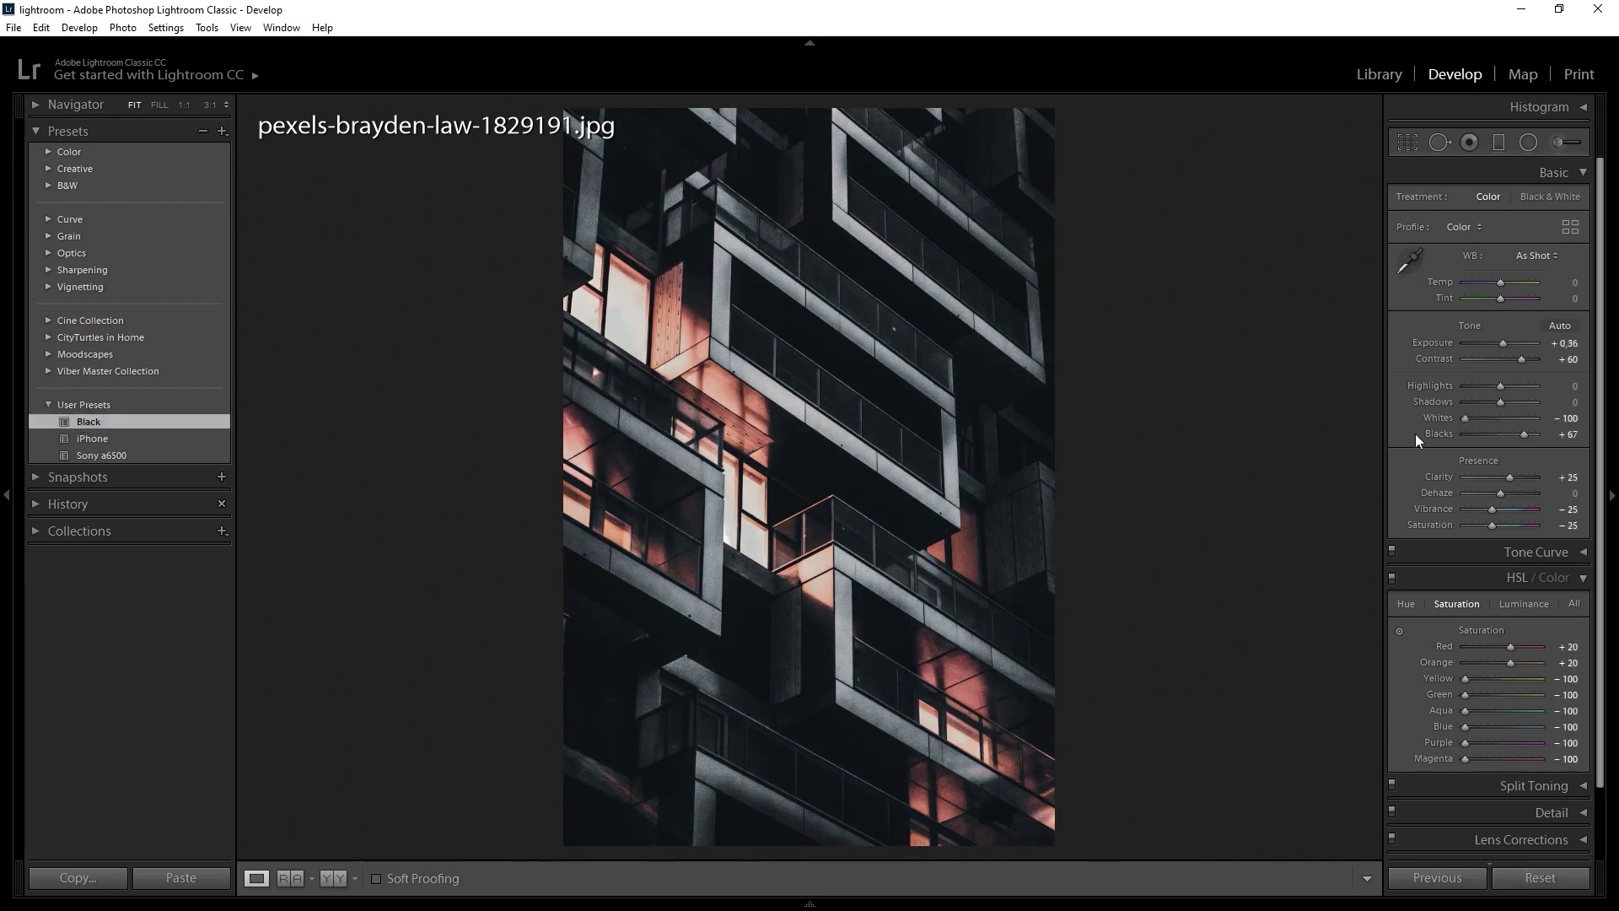
drag(1521, 360, 1504, 387)
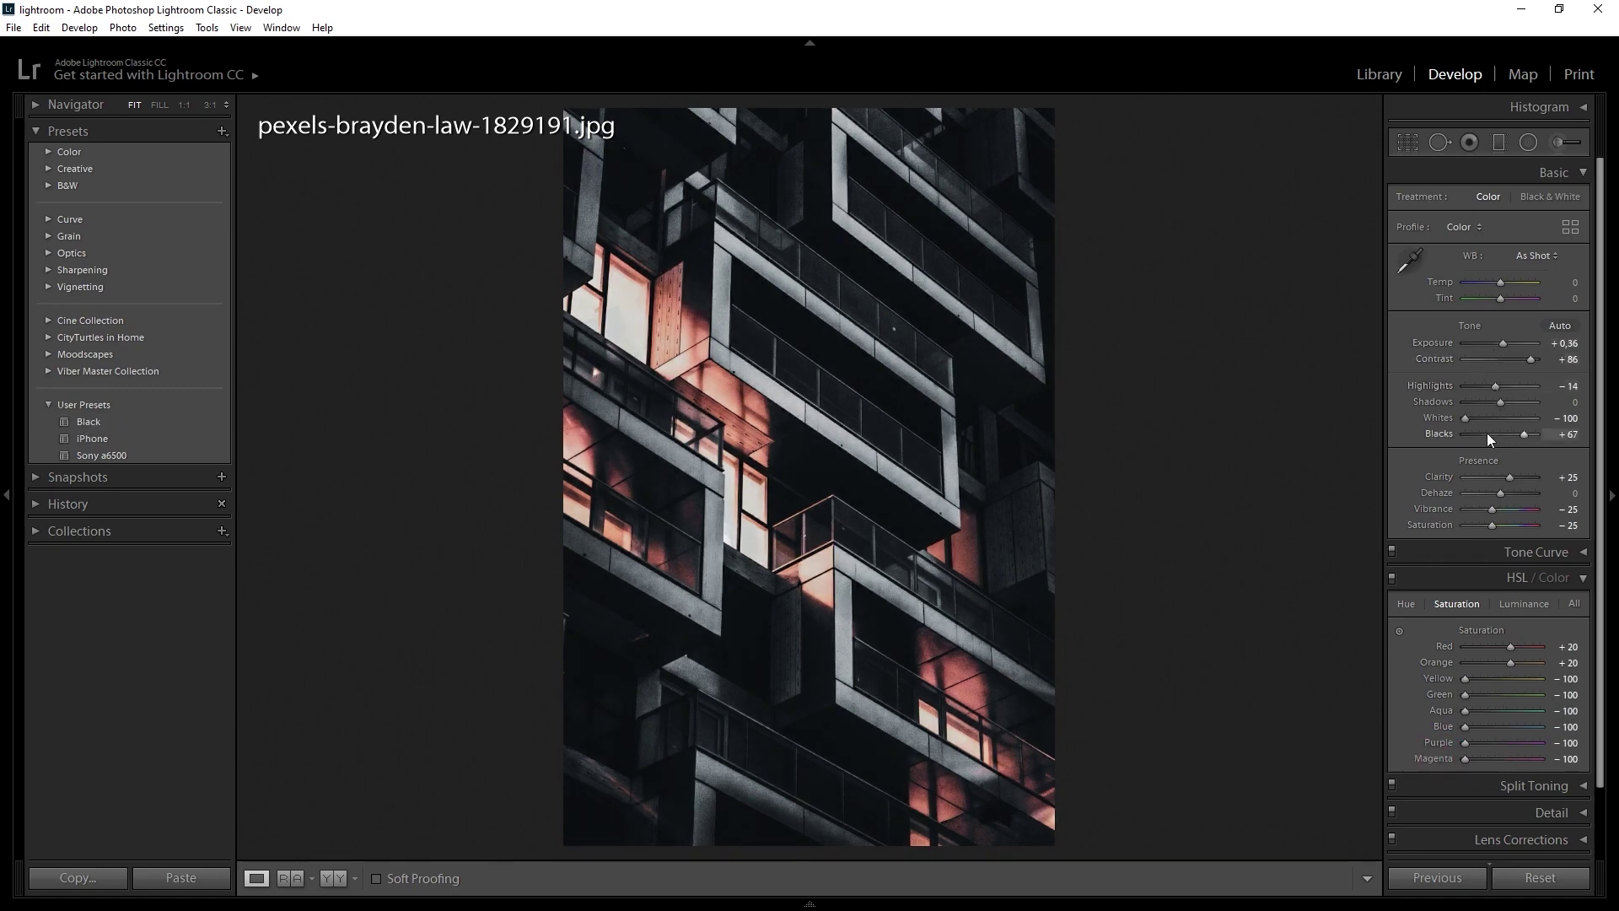
key(n)
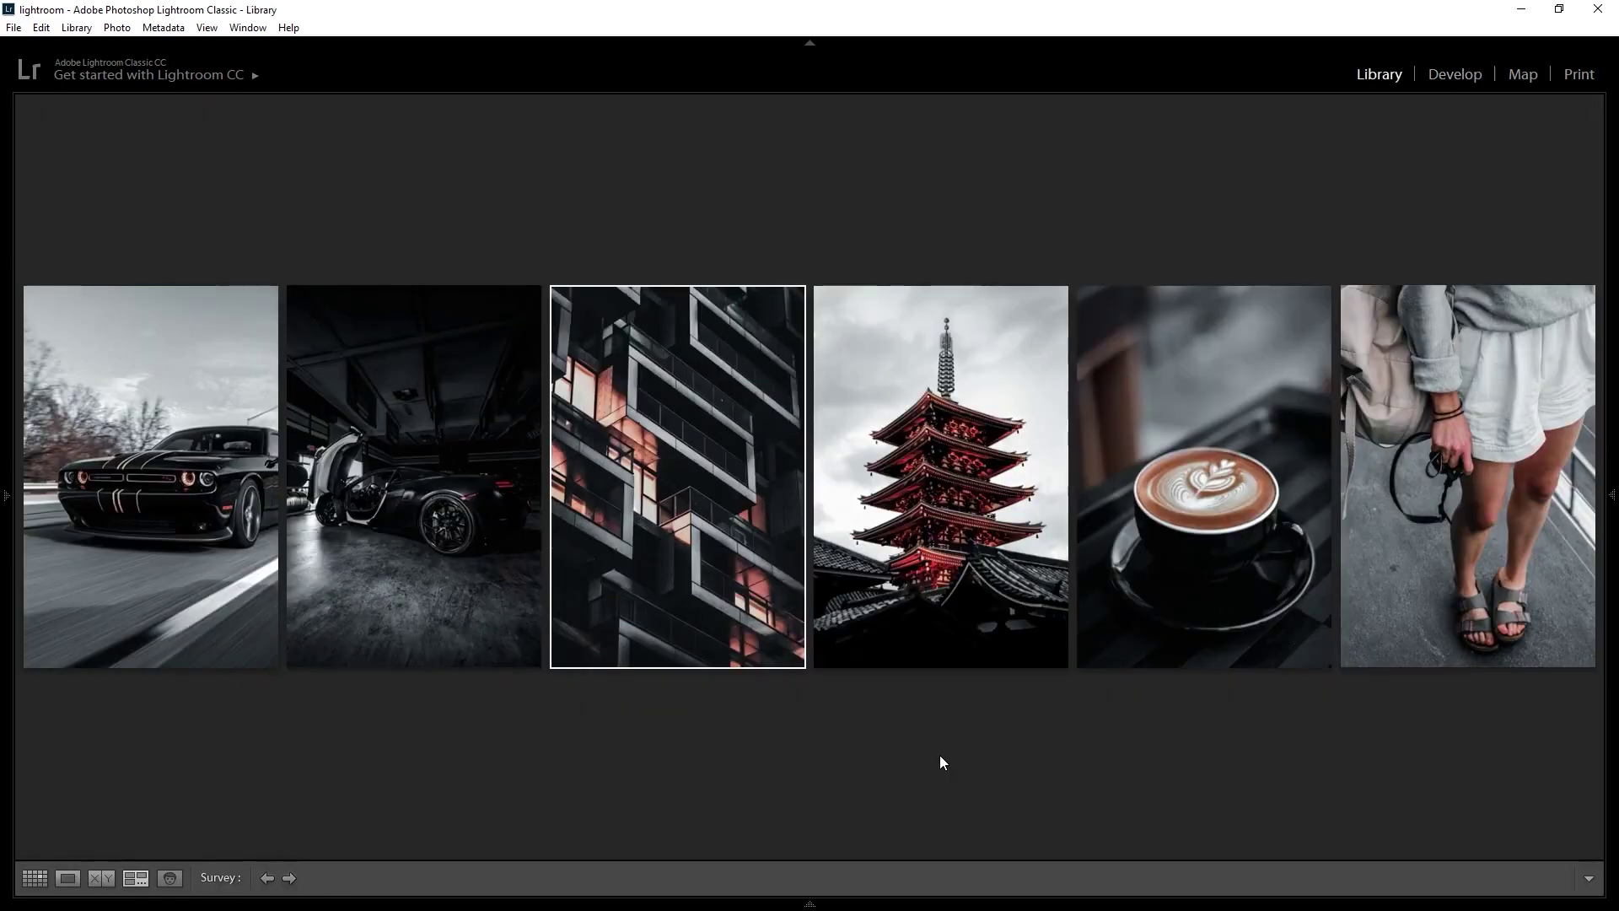